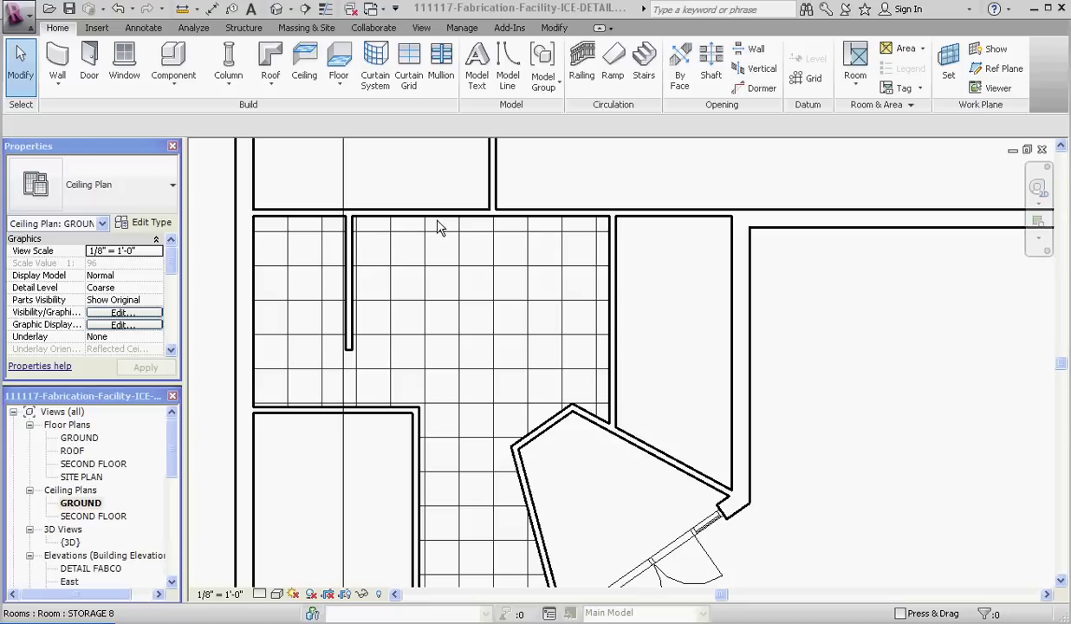
Step: Align the ceiling grid's top edge to the upper wall face and lock the alignment
click(547, 28)
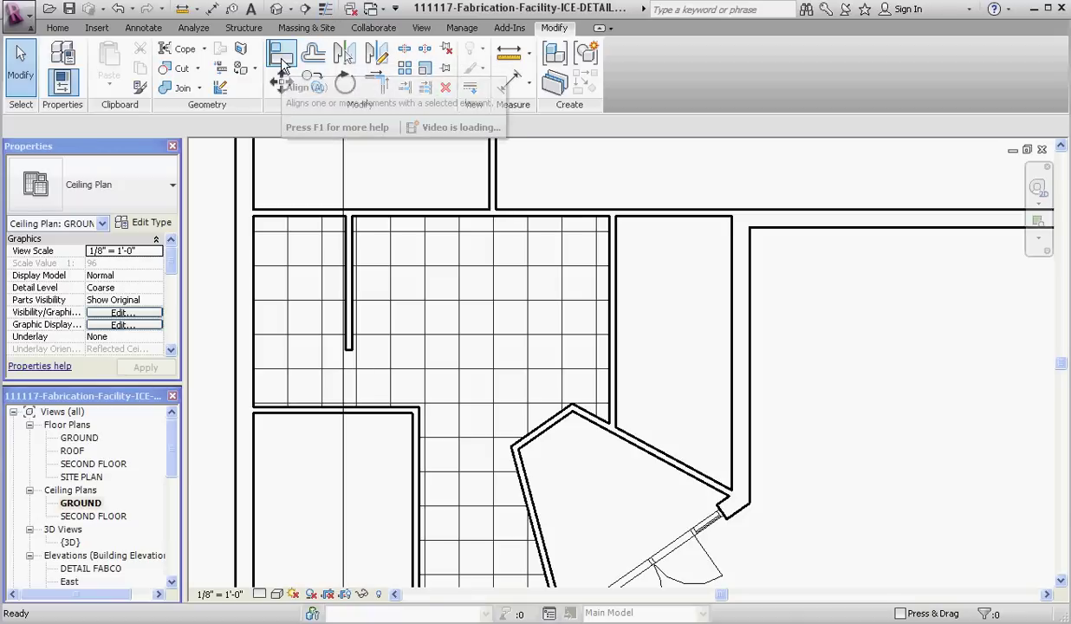
click(282, 62)
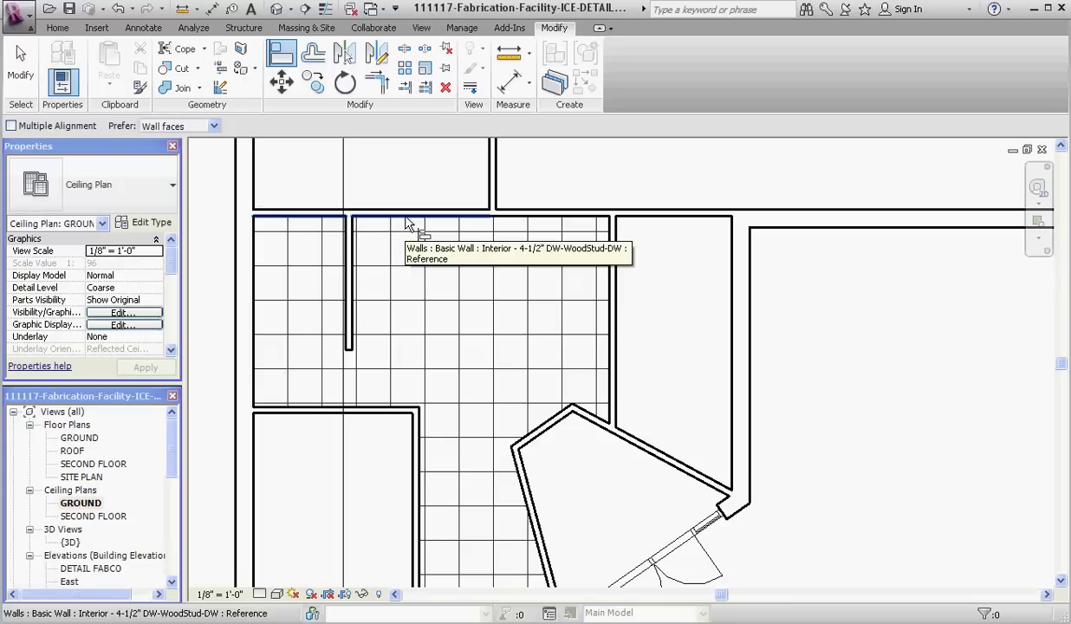
click(405, 216)
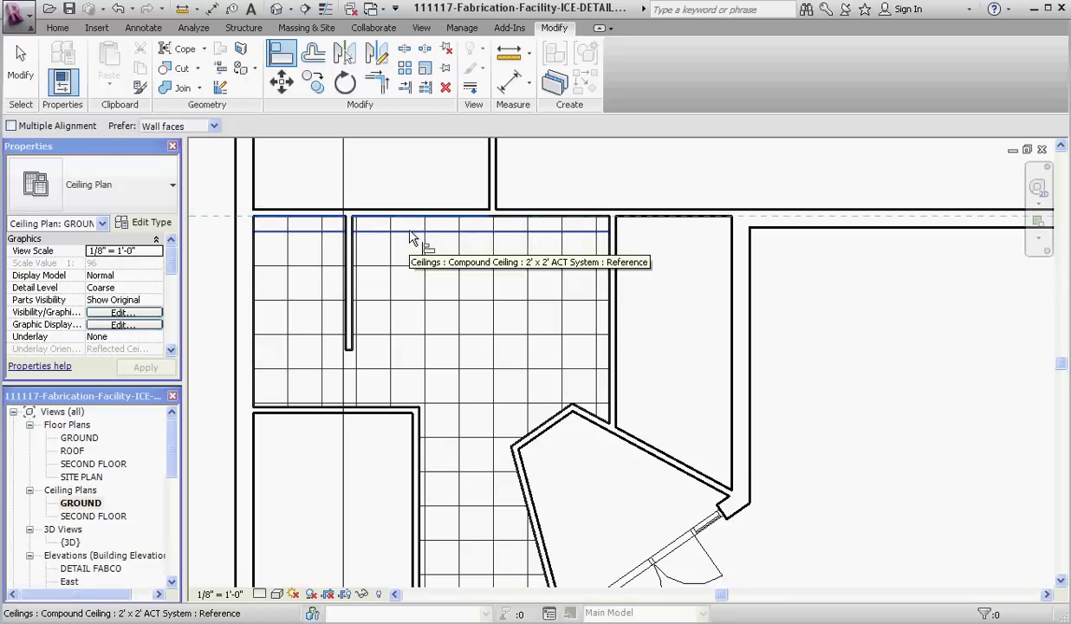
click(412, 233)
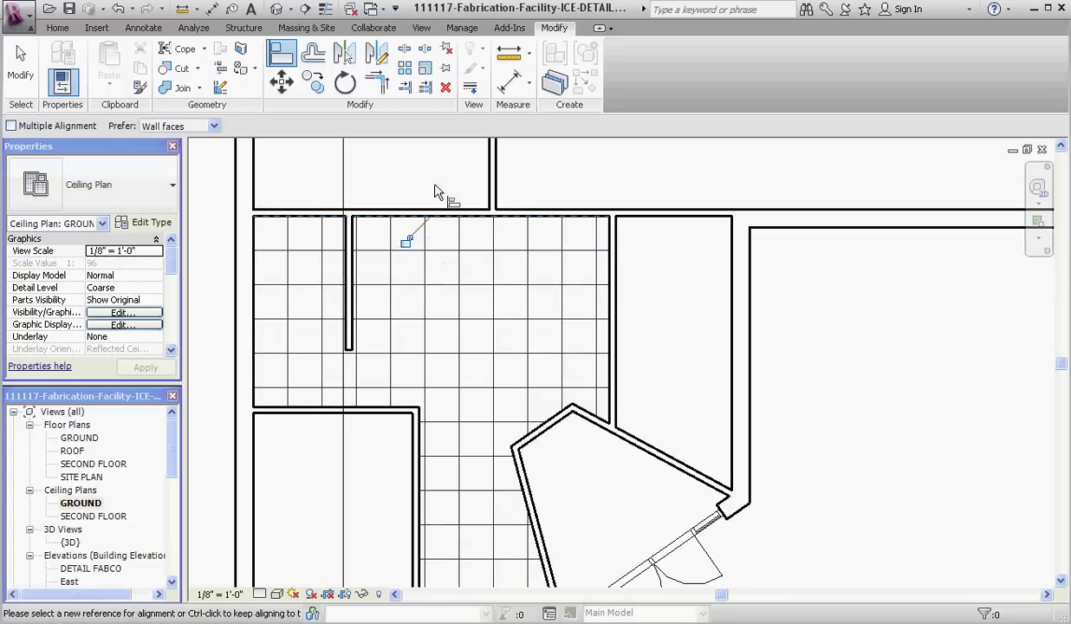
click(409, 240)
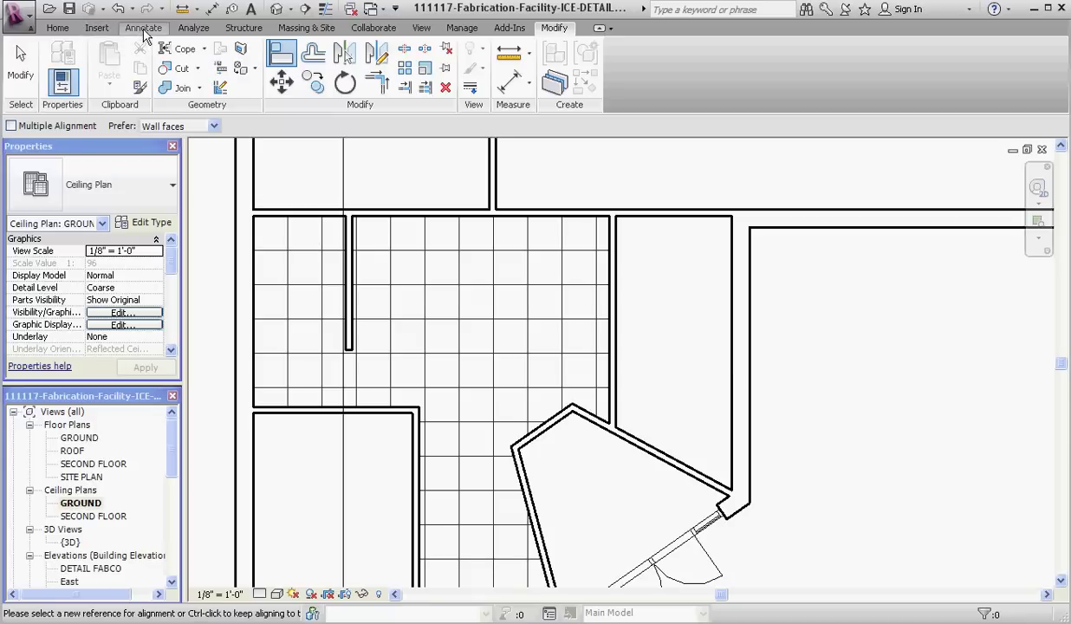
click(143, 33)
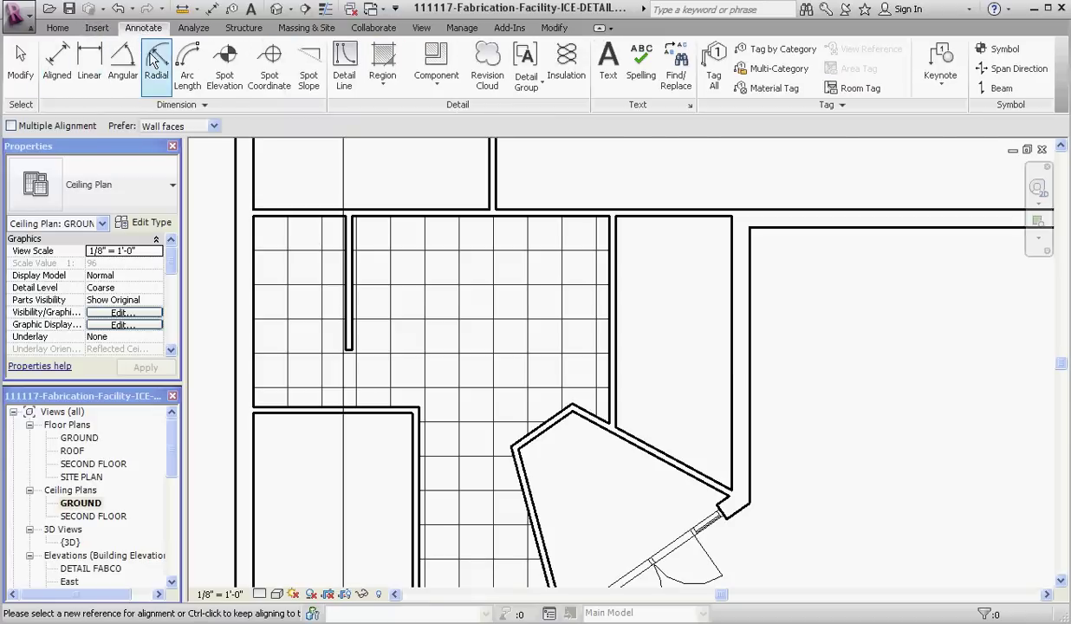
click(90, 54)
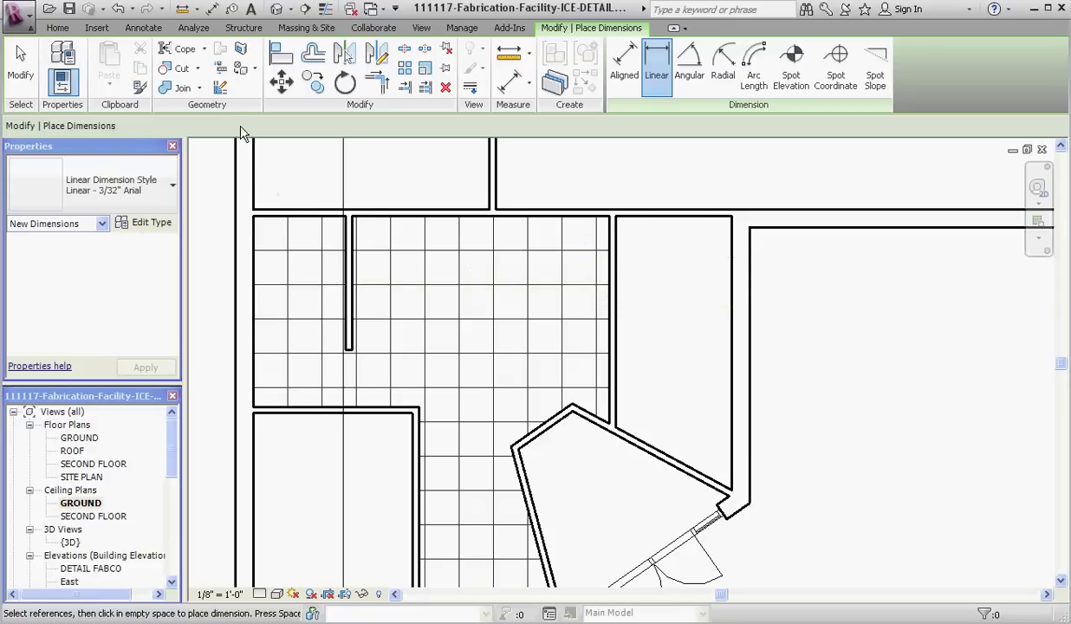
click(126, 29)
click(53, 57)
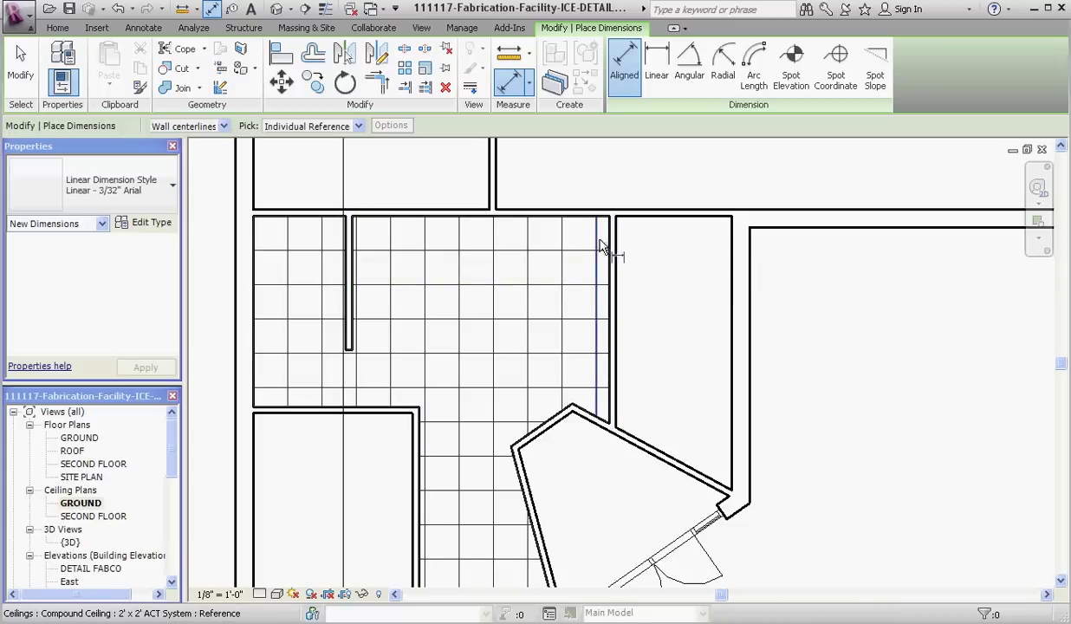
click(355, 245)
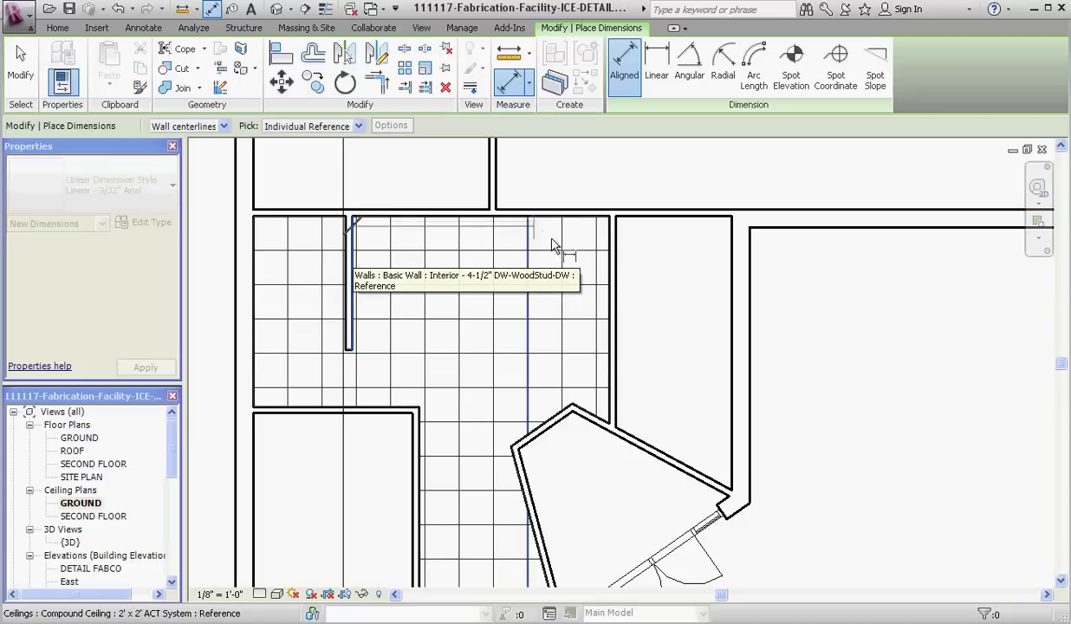
click(612, 269)
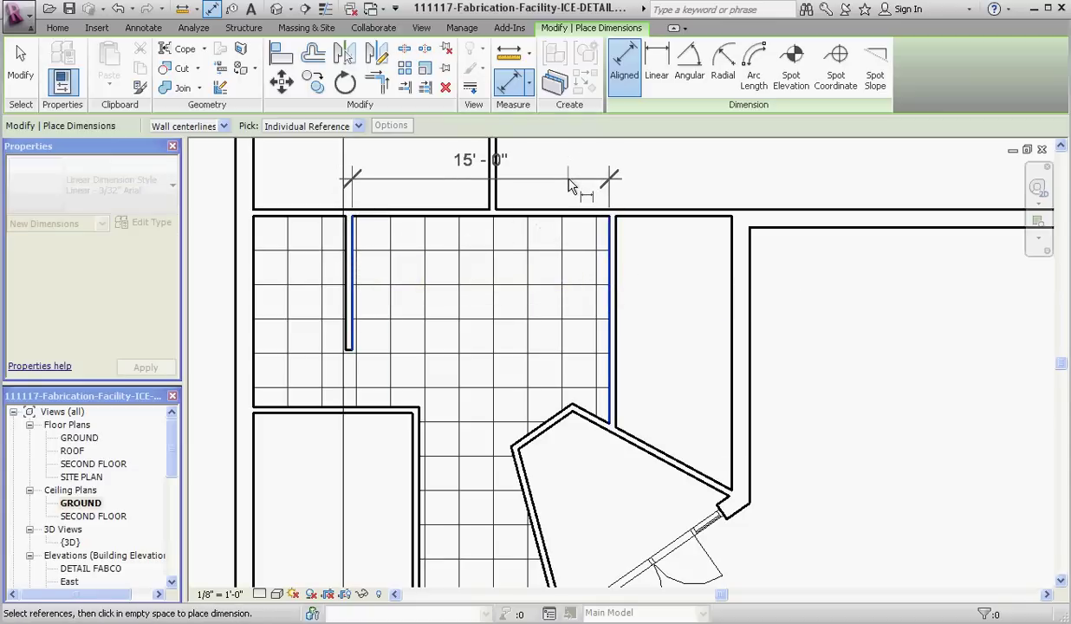
key(Escape)
key(Escape)
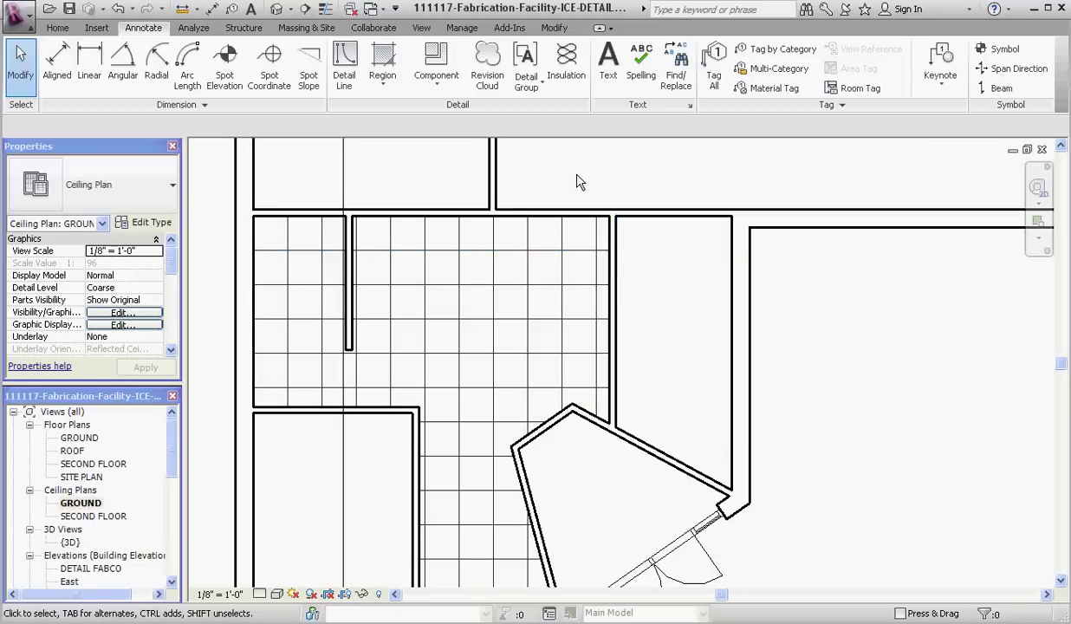
Step: Place an aligned dimension showing the 0'-9" gap between the right wall and nearest grid line
click(57, 68)
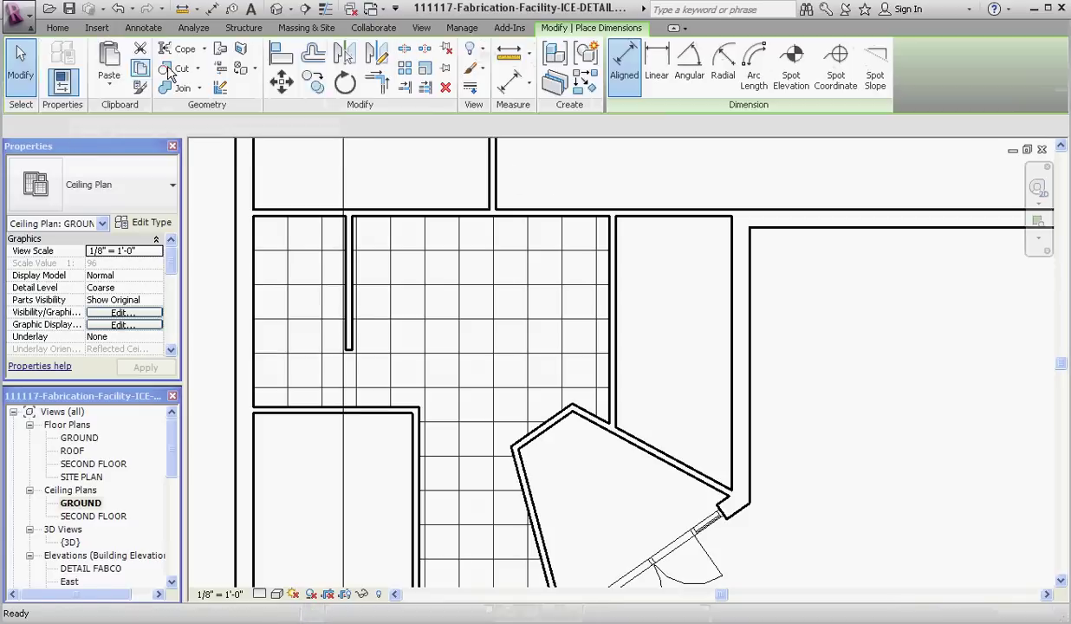
click(611, 236)
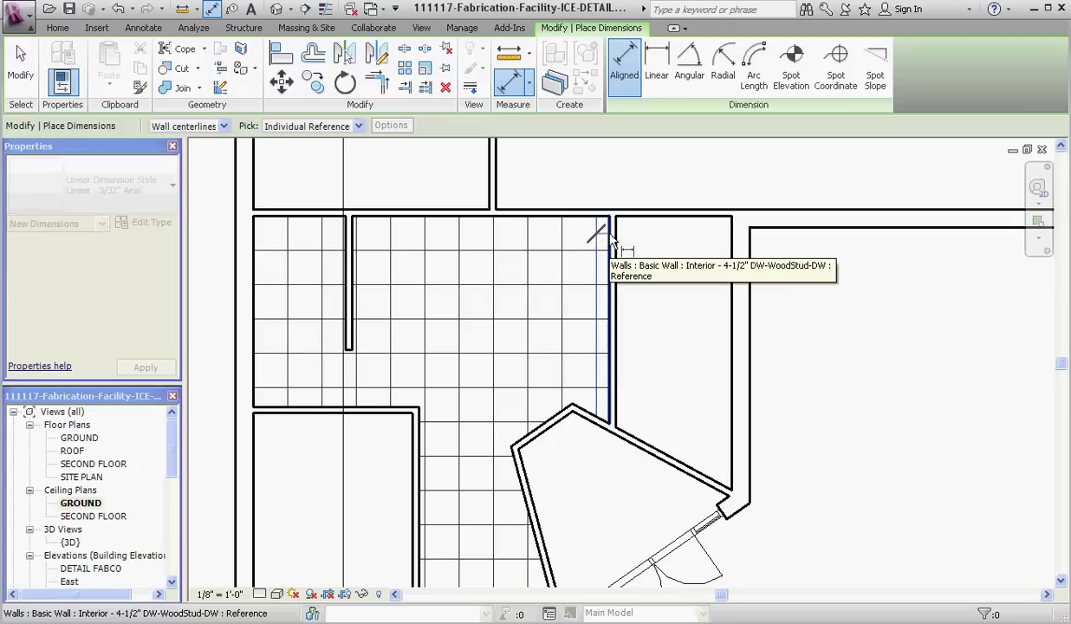
click(598, 233)
click(626, 184)
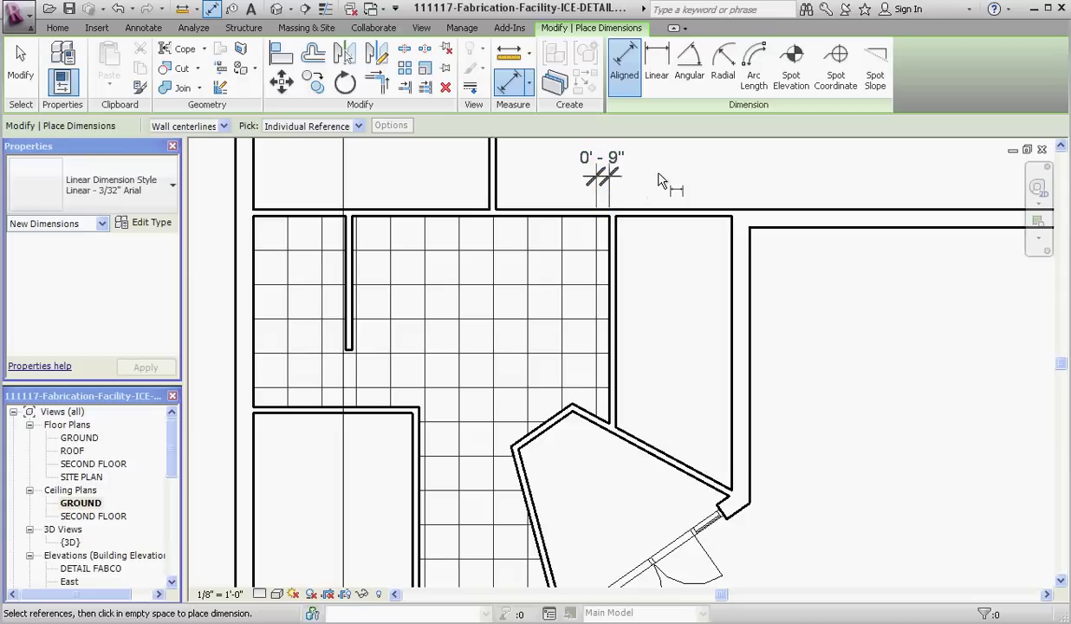
key(Escape)
key(Escape)
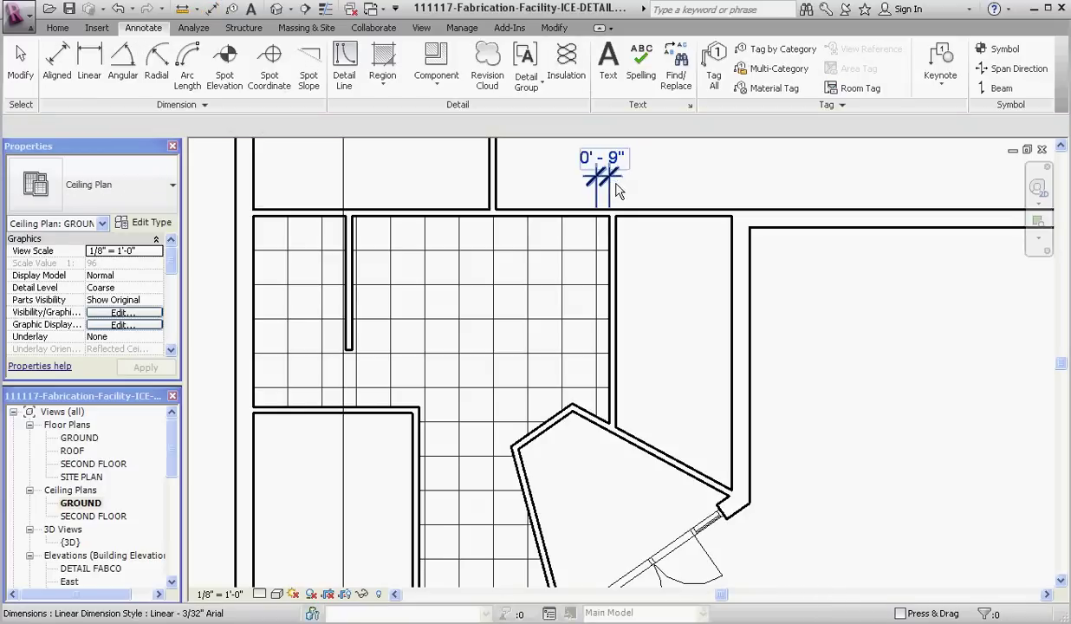
scroll(604, 213, down, 1)
scroll(604, 213, up, 2)
scroll(604, 217, down, 1)
scroll(604, 217, up, 1)
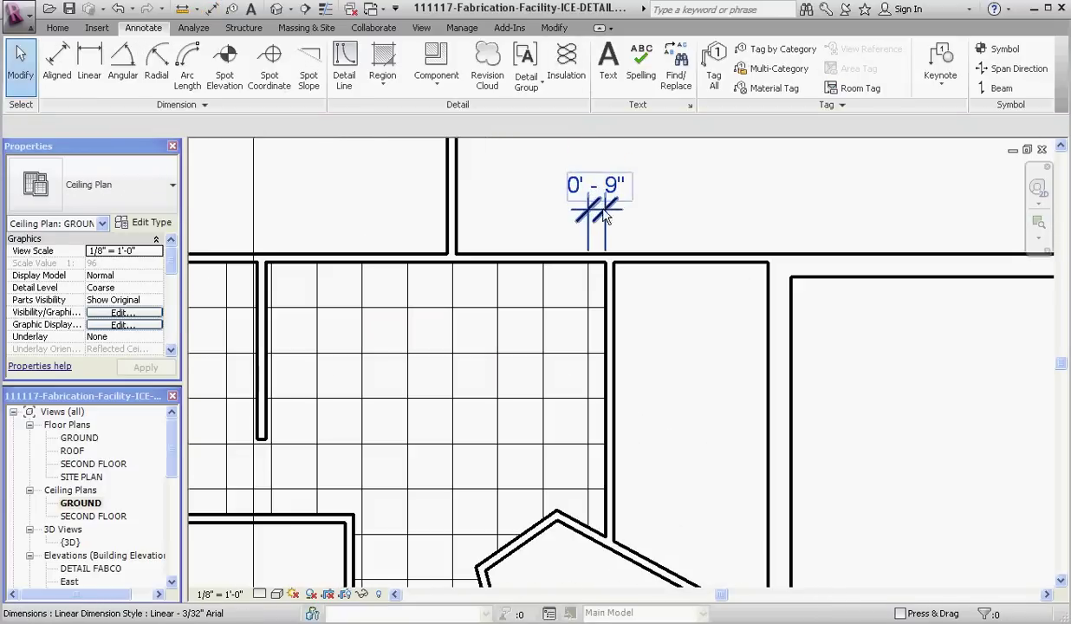
Step: Change the ceiling's grid-to-right-wall dimension to 6", shifting the grid
click(589, 293)
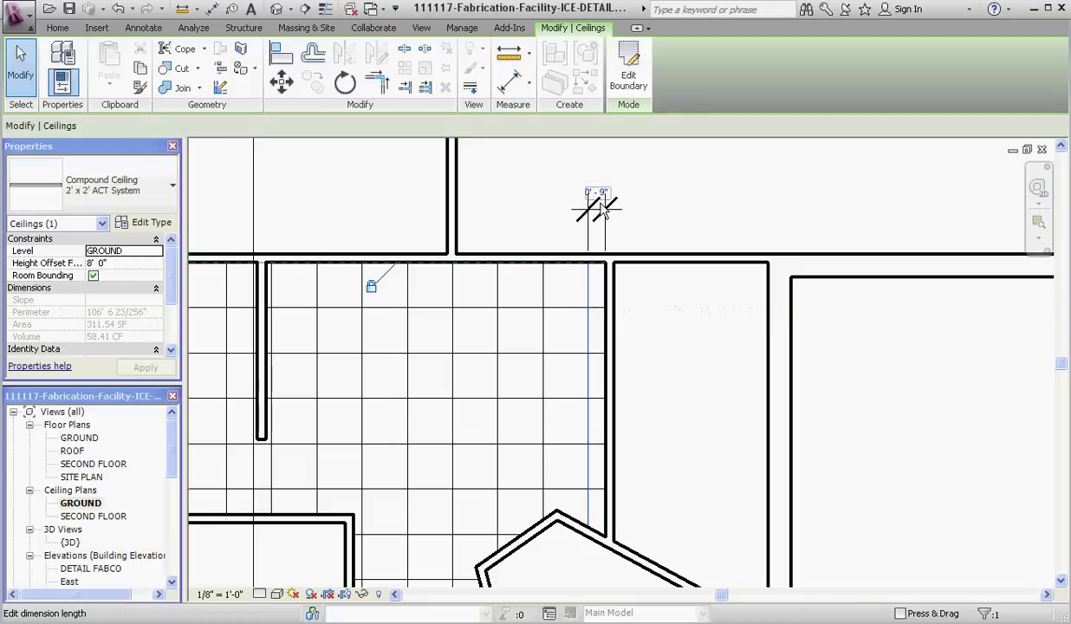
click(598, 192)
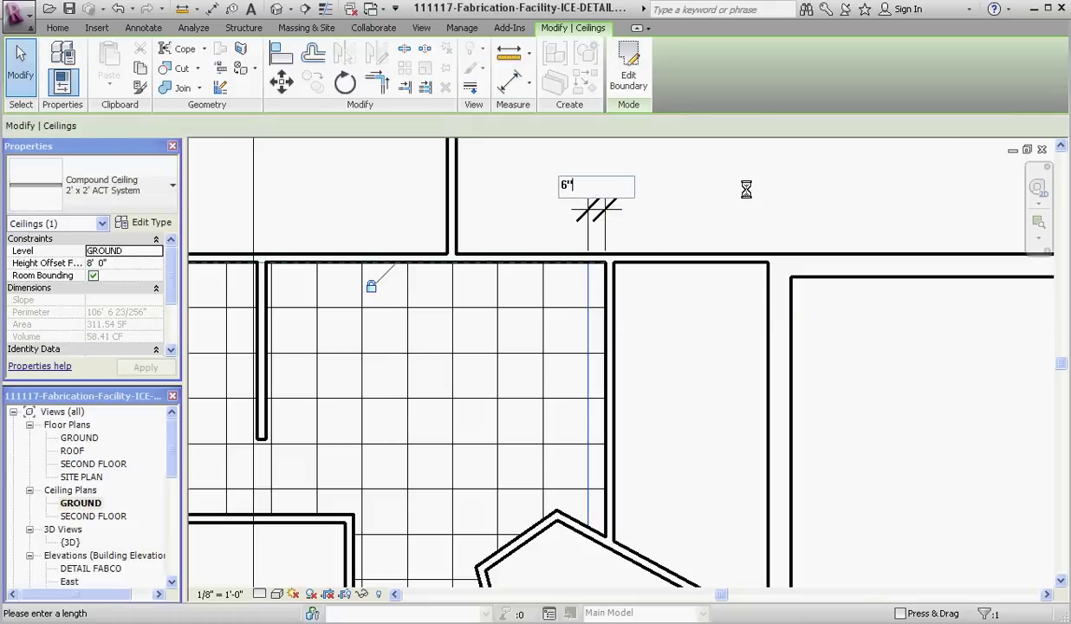
text(6")
key(Return)
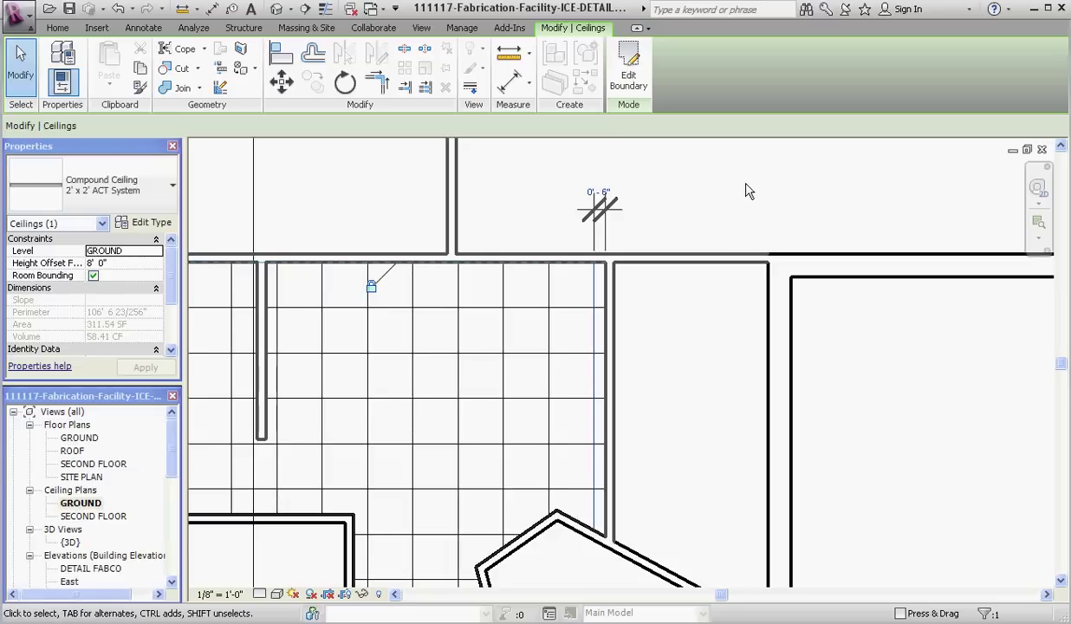
key(Escape)
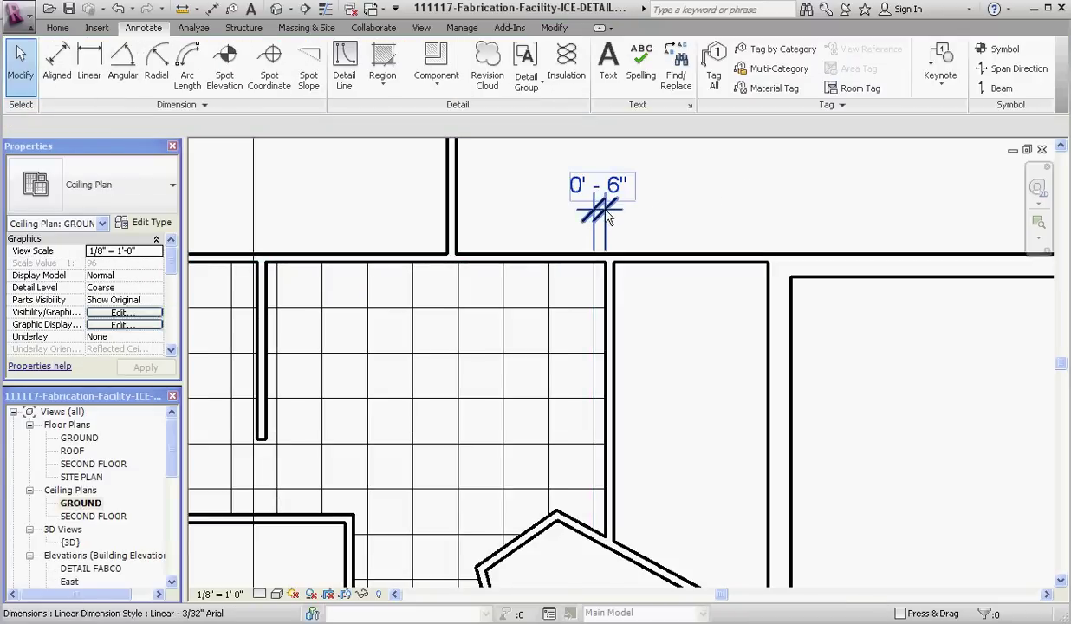
Step: Select the 0'-6" dimension and then the ceiling to check the shifted grid
click(607, 217)
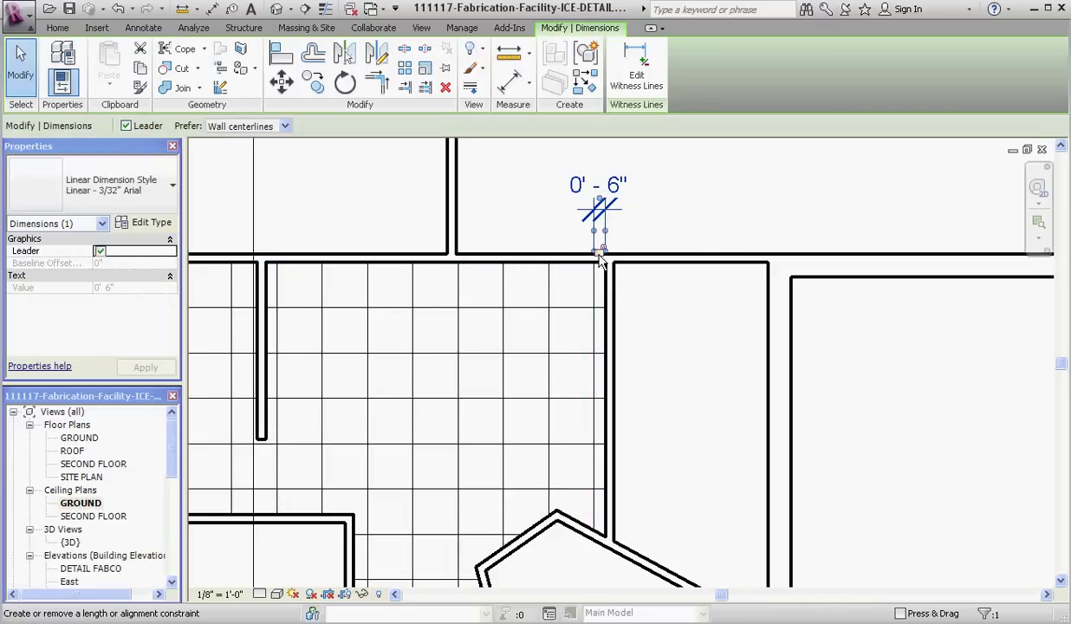
click(673, 221)
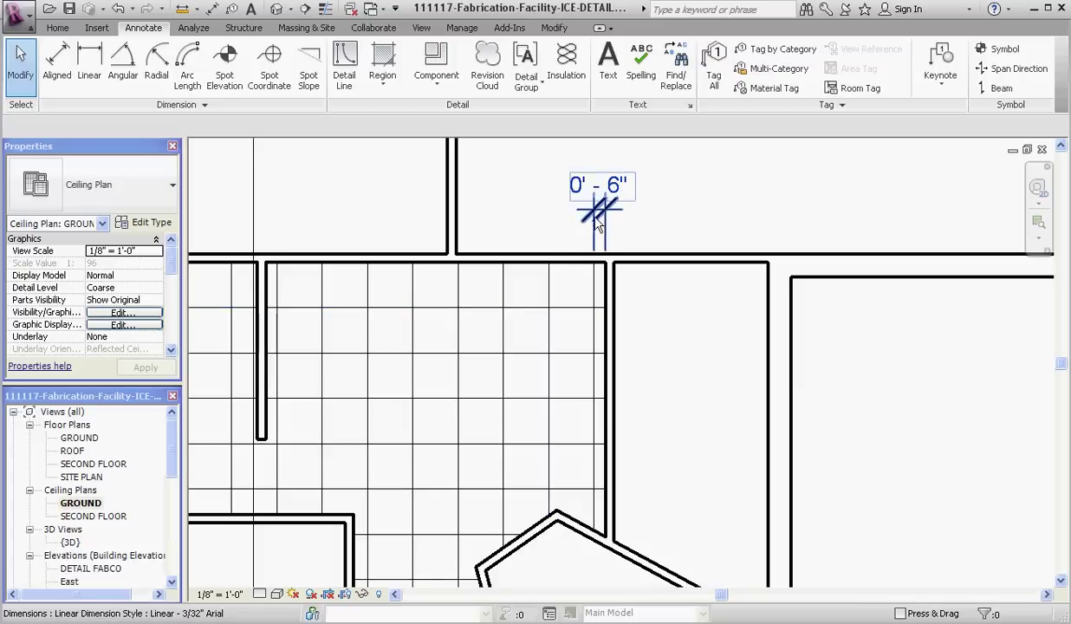
click(506, 282)
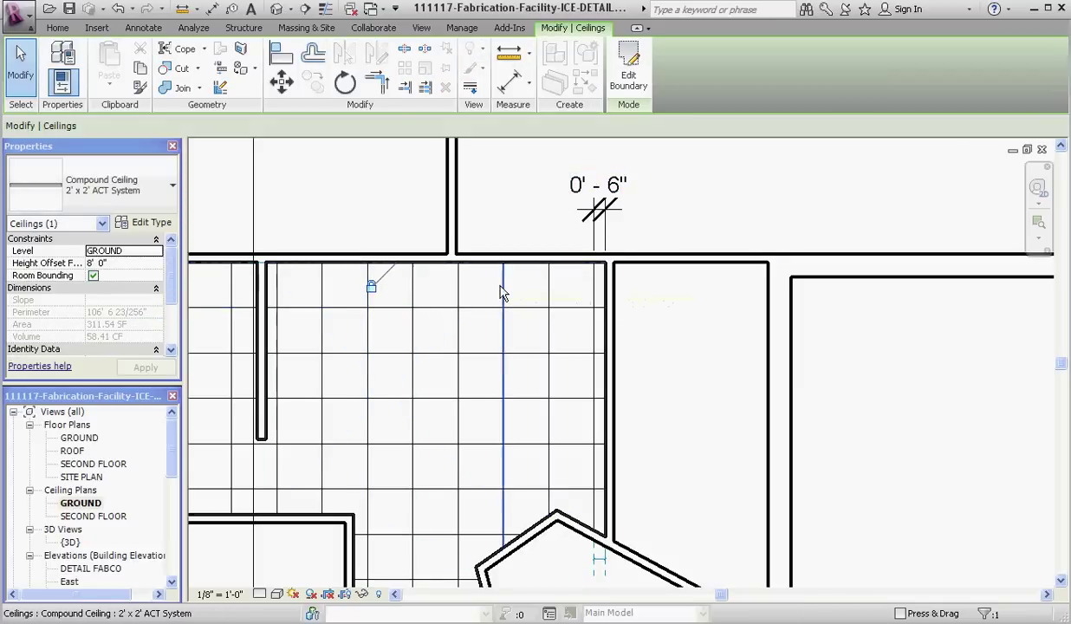
scroll(500, 285, down, 3)
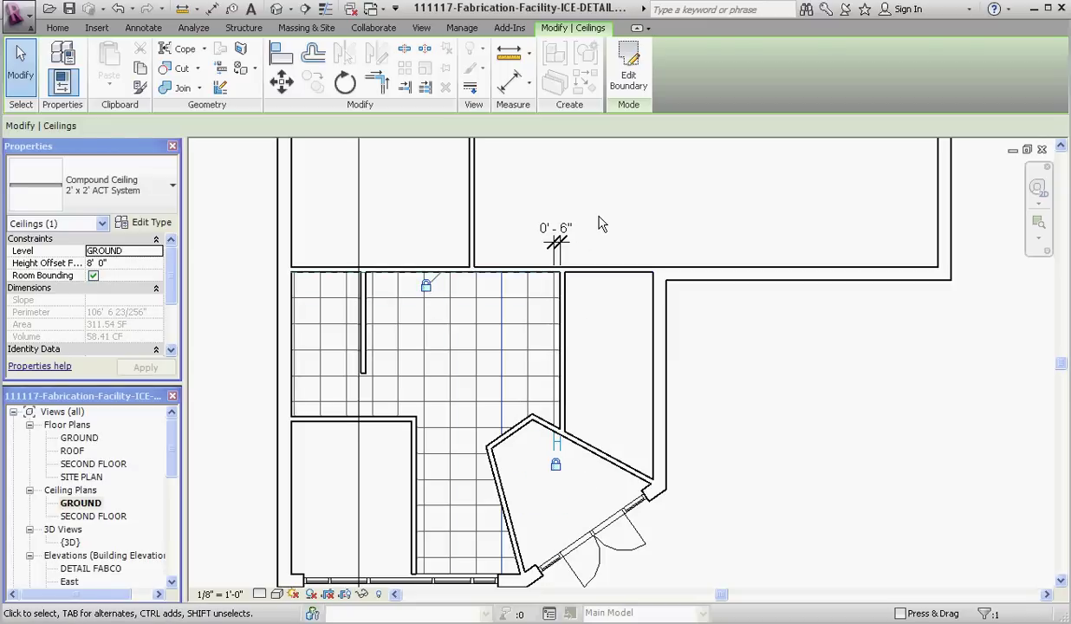
Step: Place an 8" Incandescent 120V recessed can downlight near the room's upper-left corner
key(Escape)
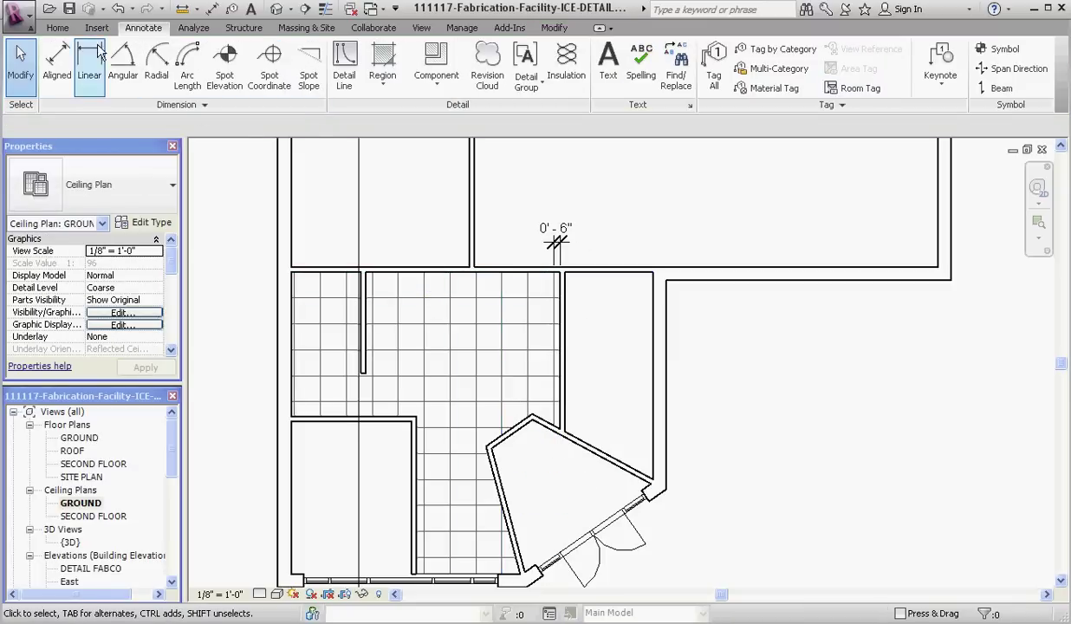
click(59, 29)
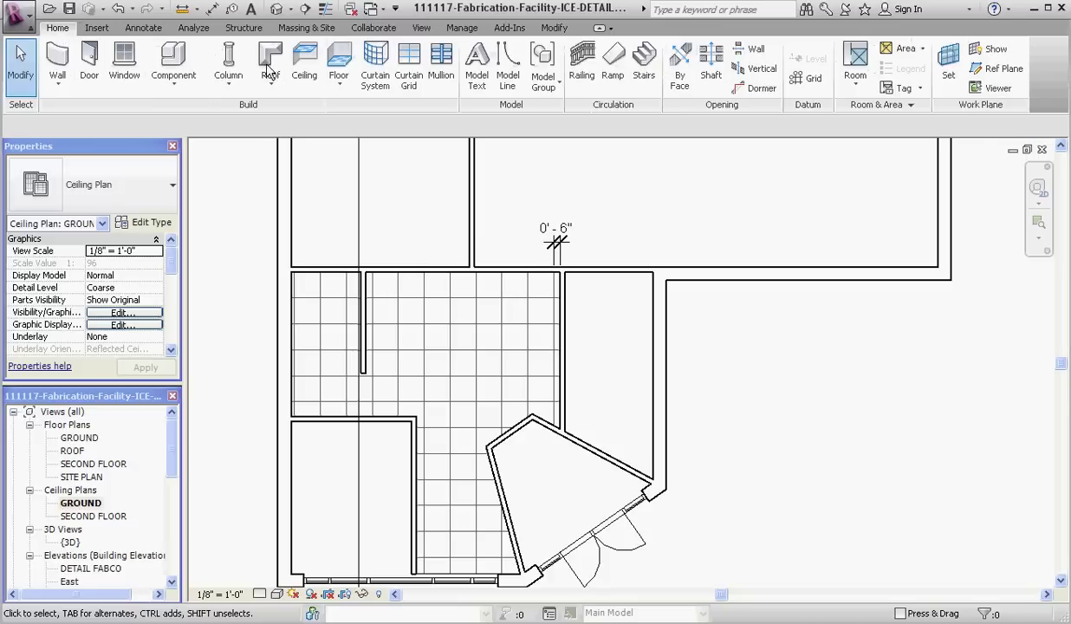
click(171, 70)
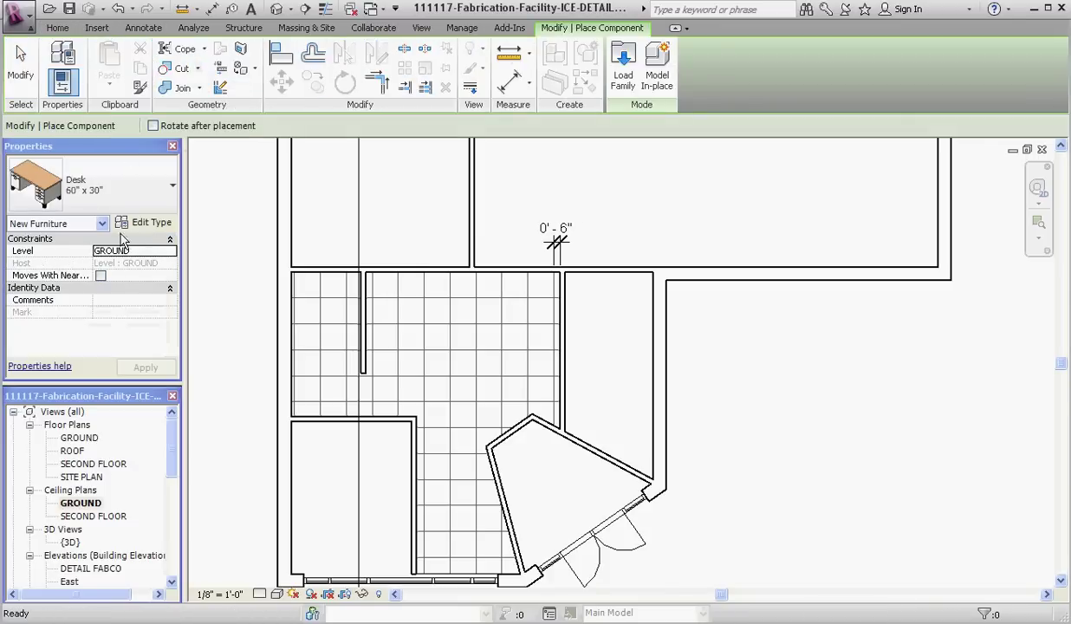
click(172, 186)
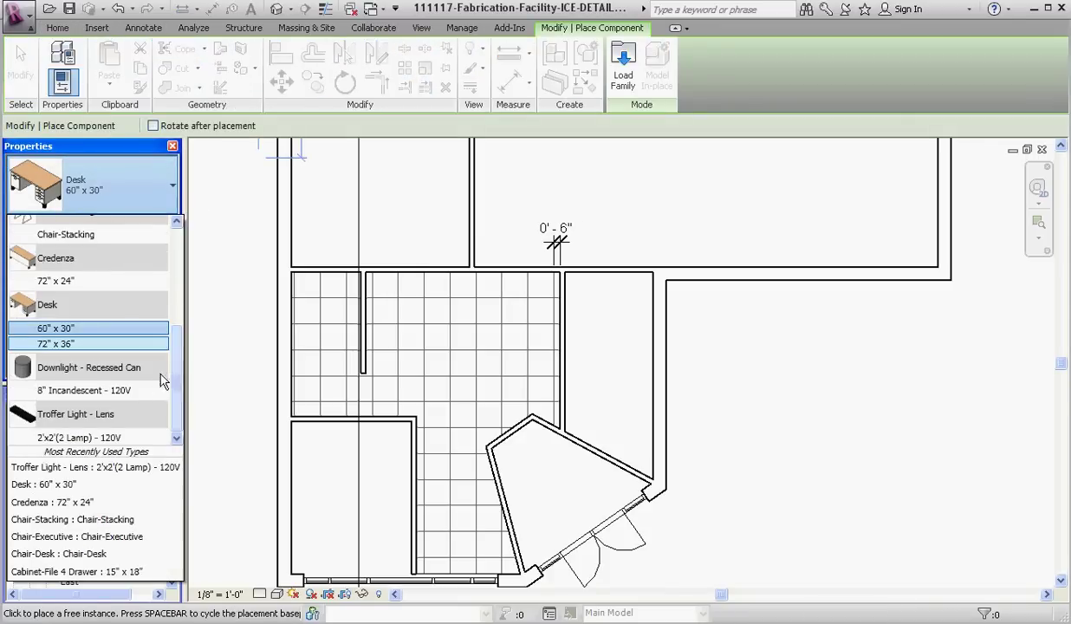
click(68, 392)
scroll(392, 287, up, 3)
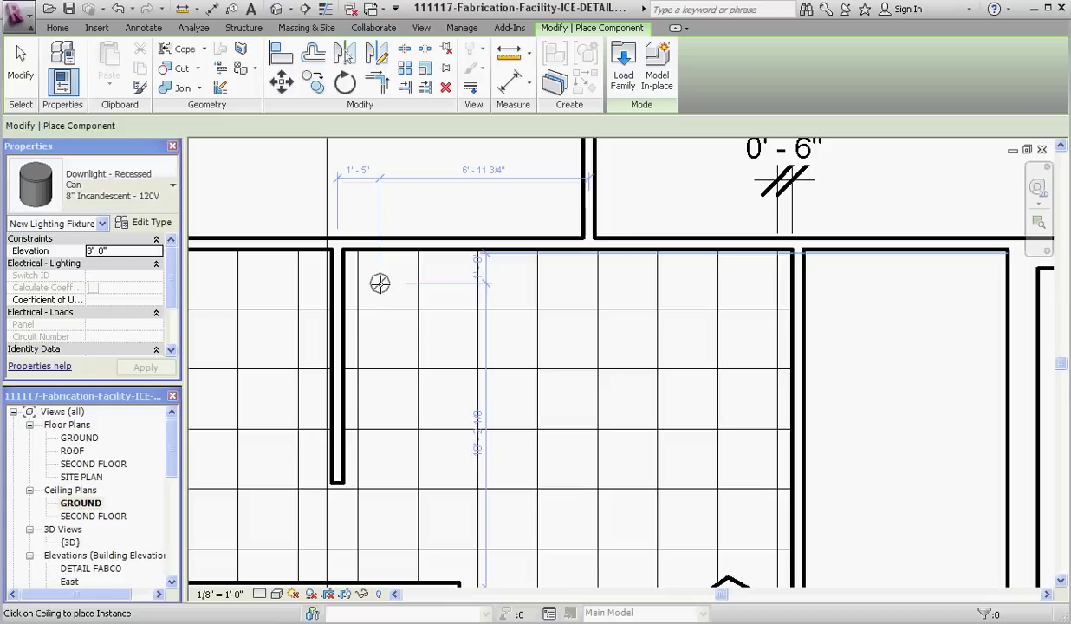
click(380, 286)
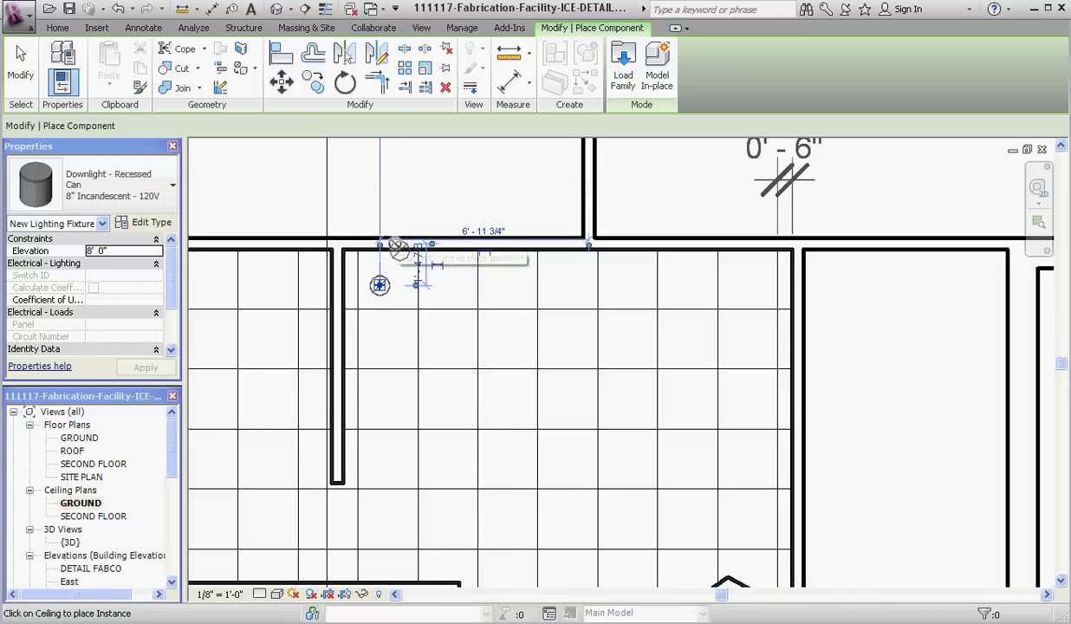
key(Escape)
key(Escape)
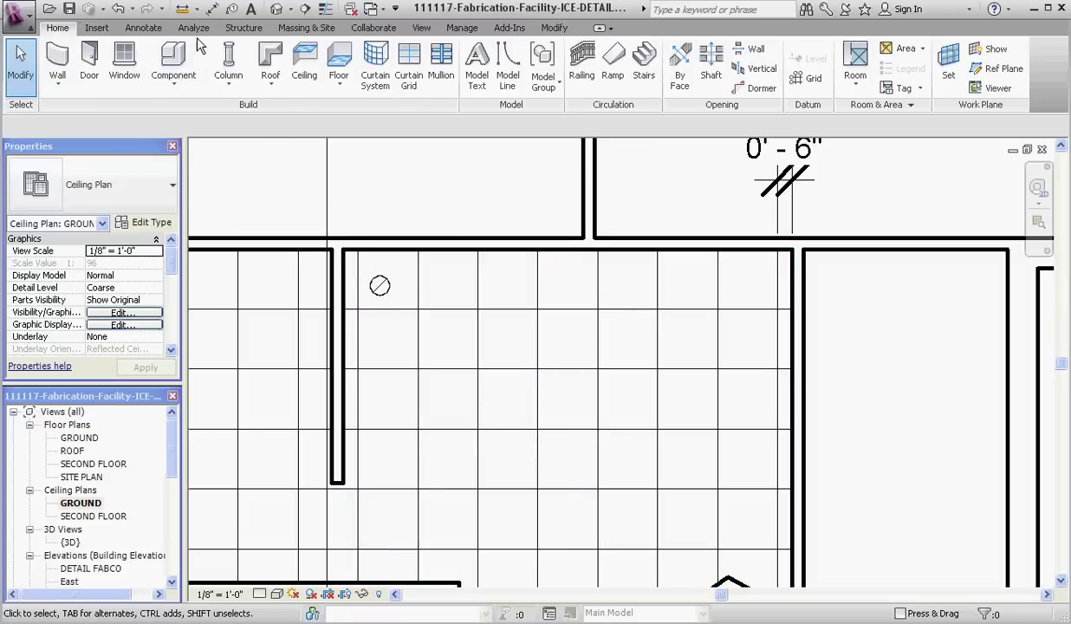
Step: Add an aligned dimension (0'-8 3/4") from the ceiling grid line to the downlight
click(145, 29)
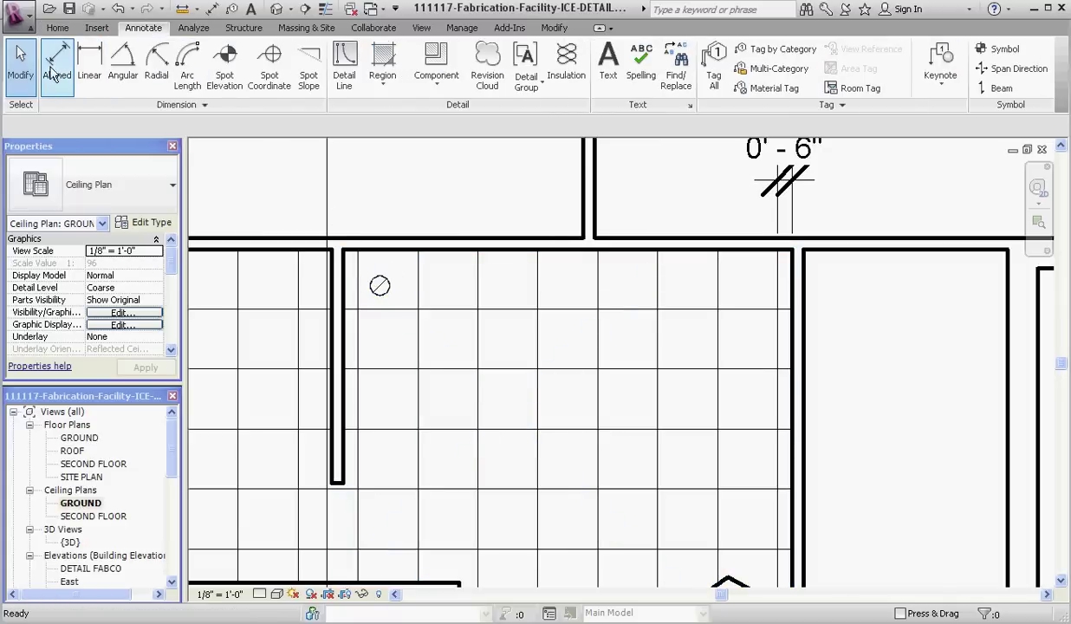
click(55, 62)
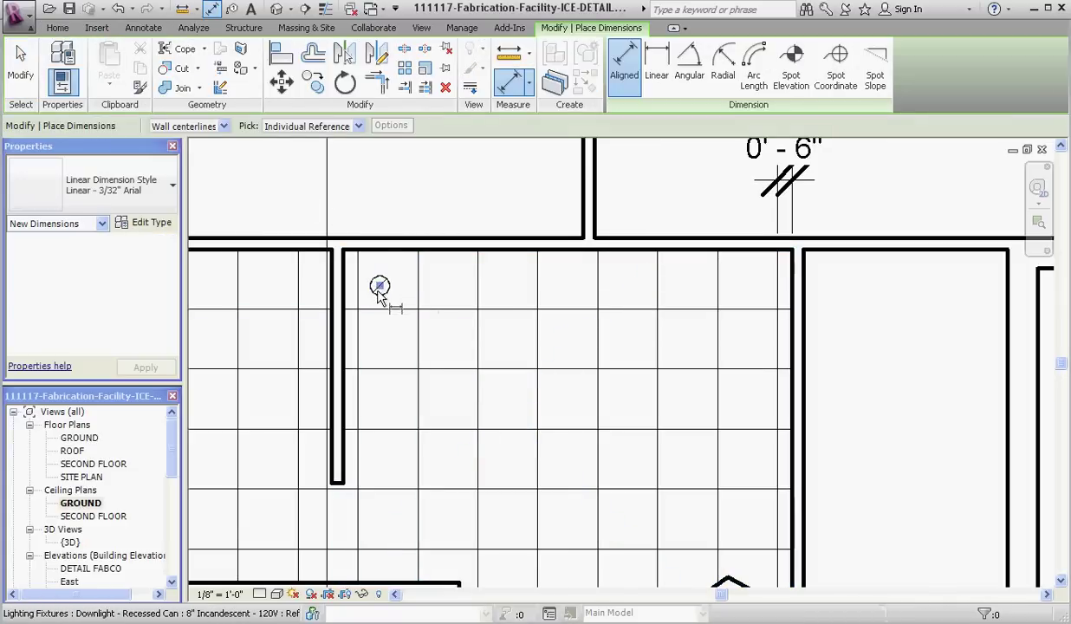
scroll(381, 291, up, 2)
scroll(379, 295, up, 1)
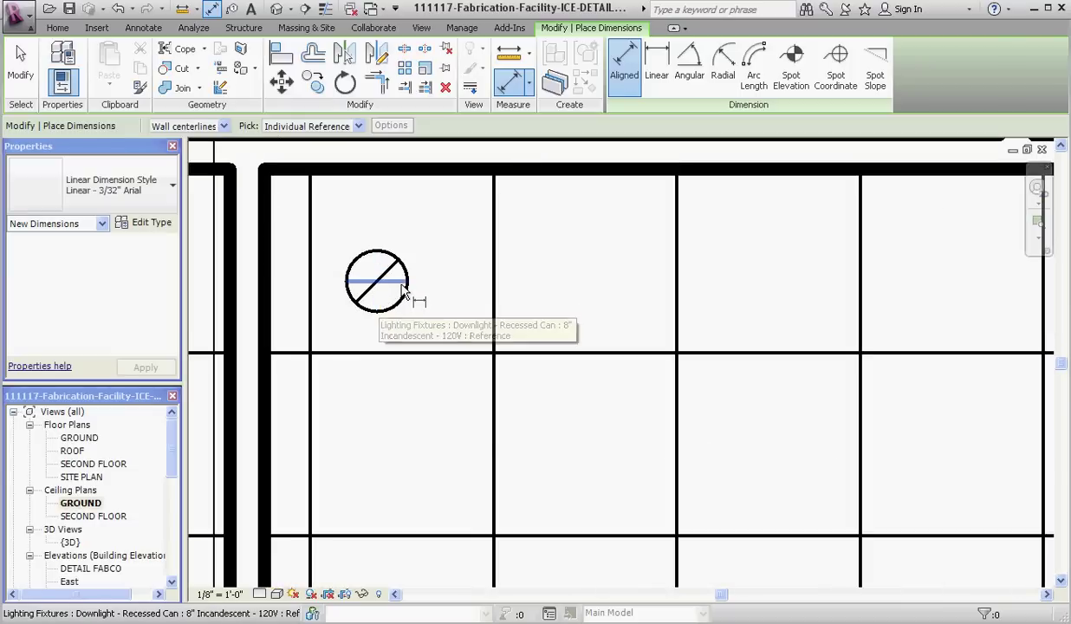
scroll(347, 255, down, 1)
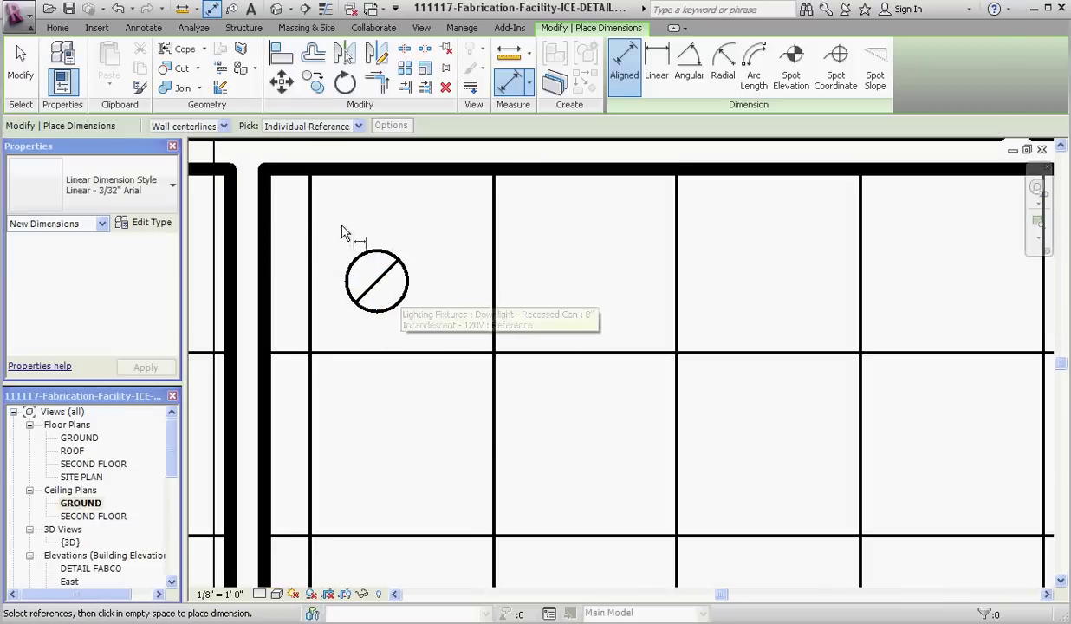
scroll(347, 239, down, 1)
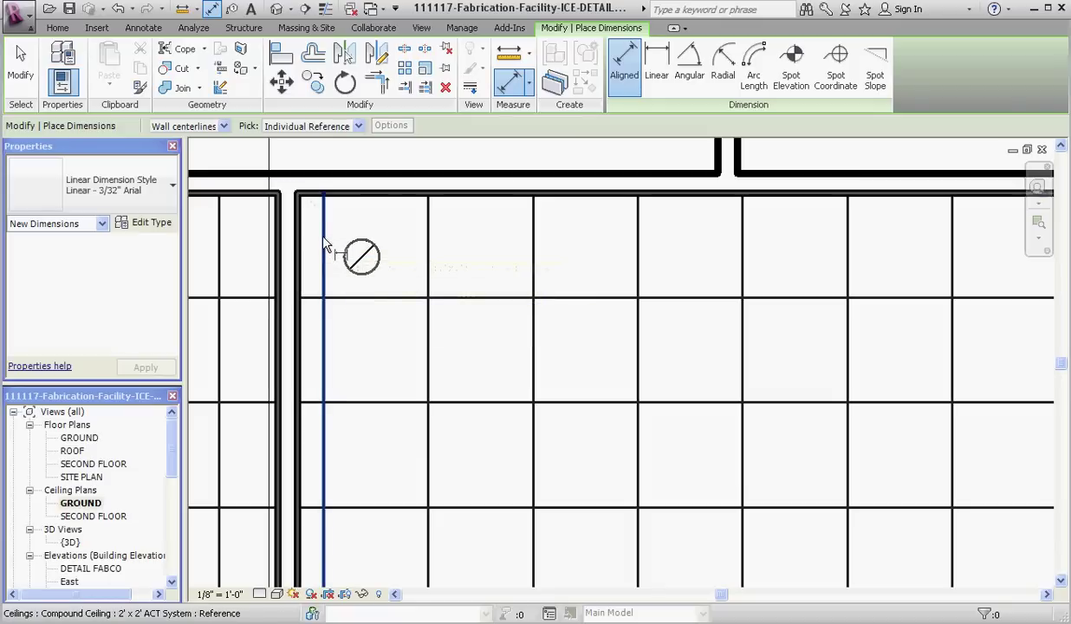
click(326, 244)
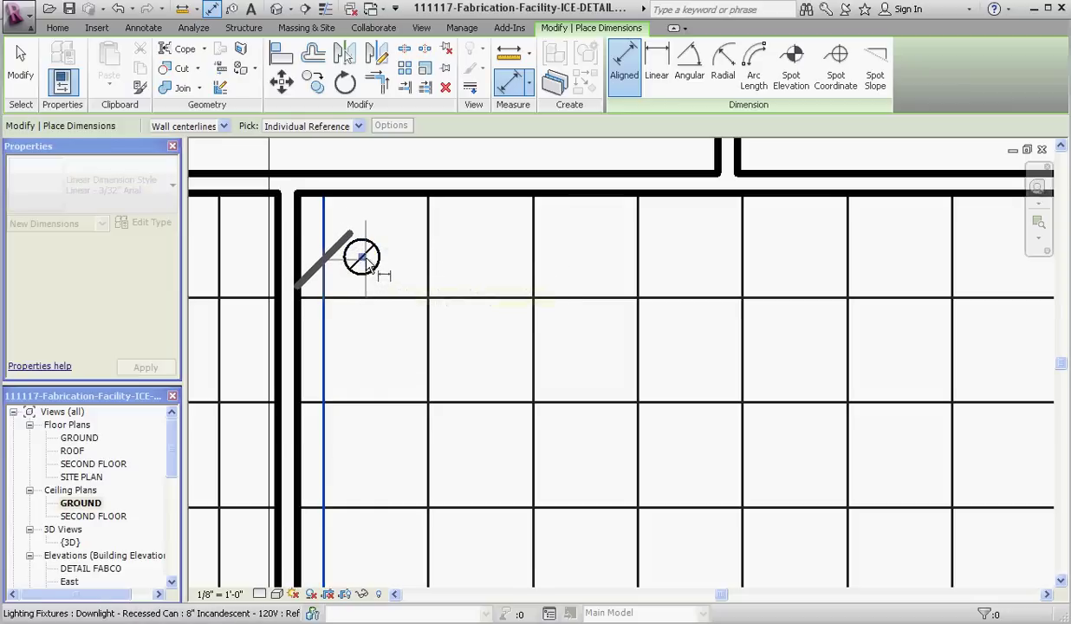
click(362, 255)
scroll(351, 325, down, 1)
scroll(351, 325, down, 1)
click(346, 185)
key(Escape)
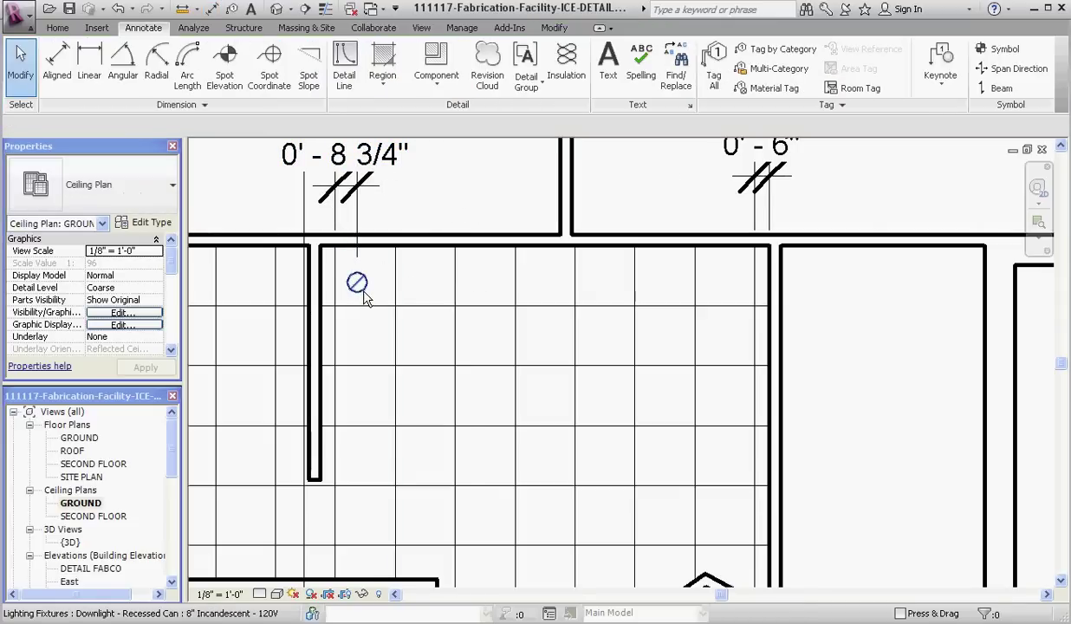
Step: Move the downlight to sit 12" from the grid line
click(352, 279)
scroll(384, 340, down, 1)
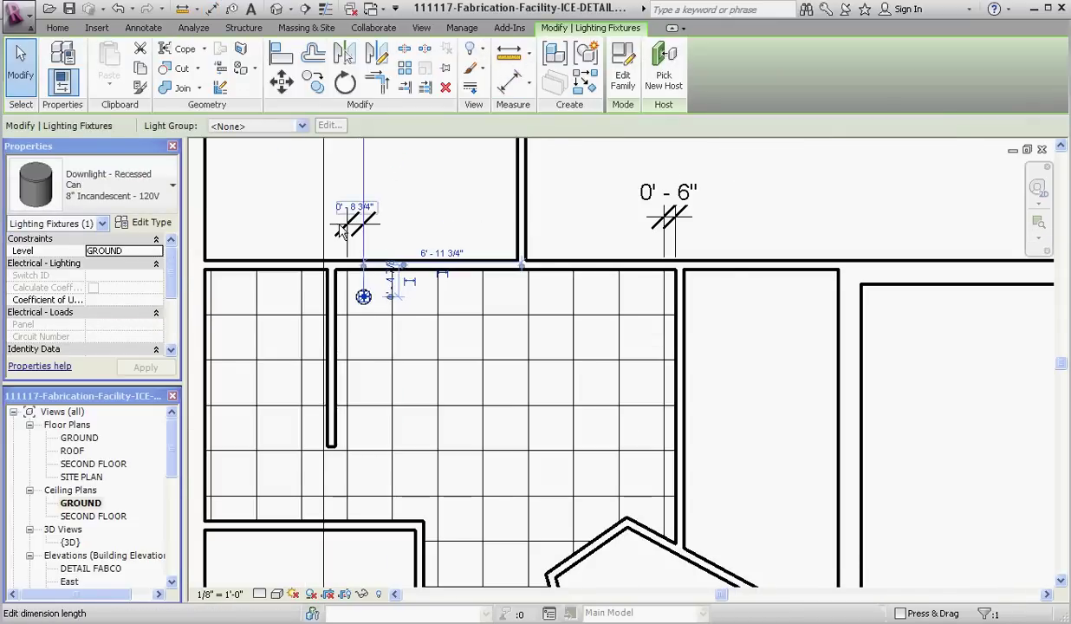
scroll(354, 170, up, 2)
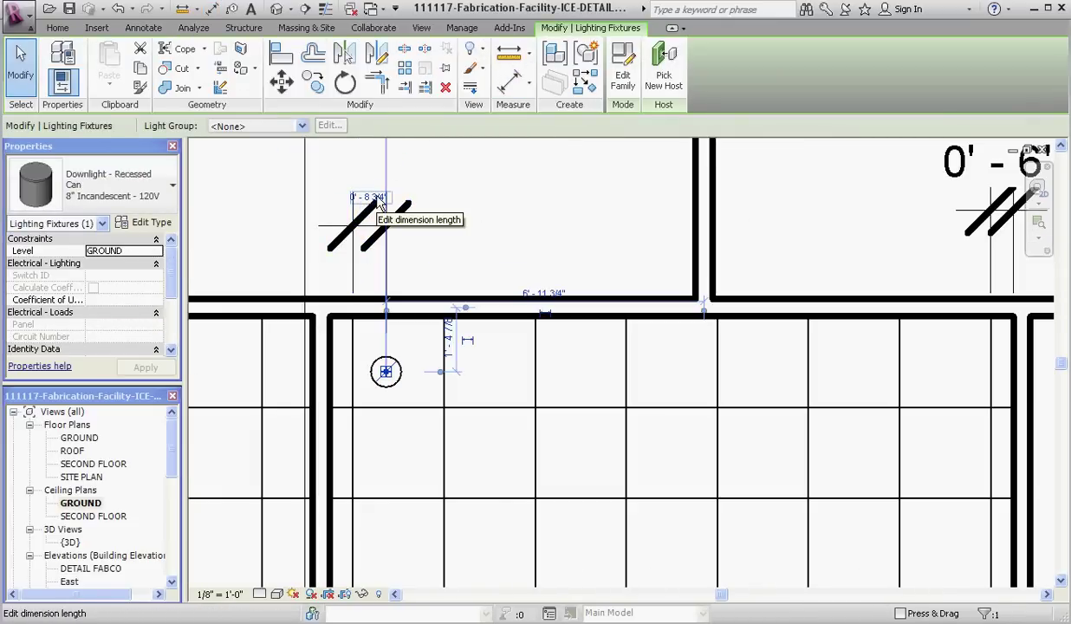
click(379, 199)
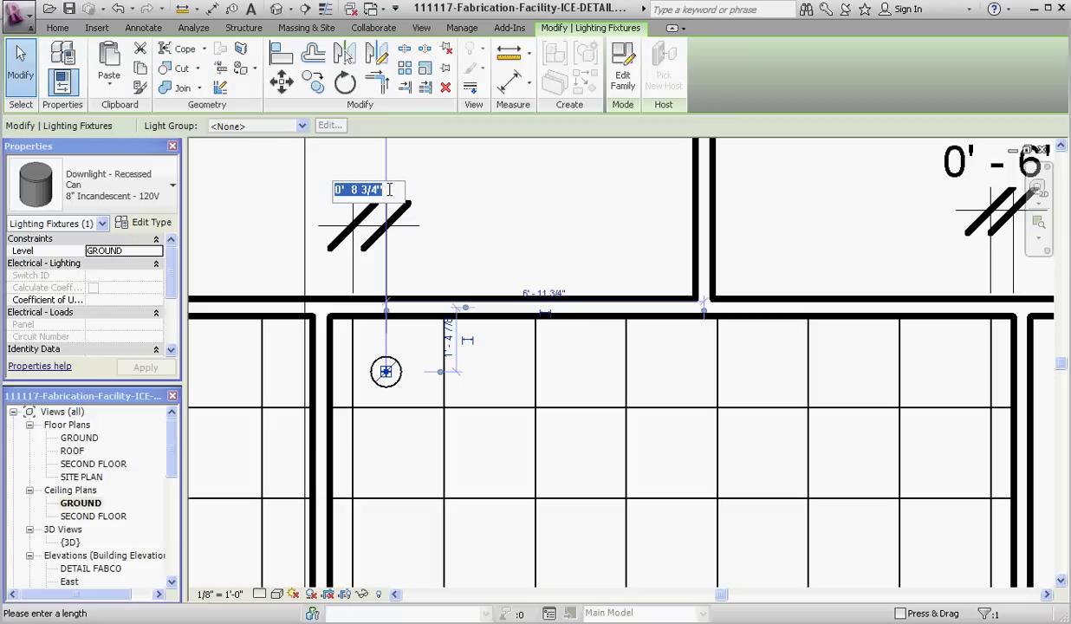
text(12")
key(Return)
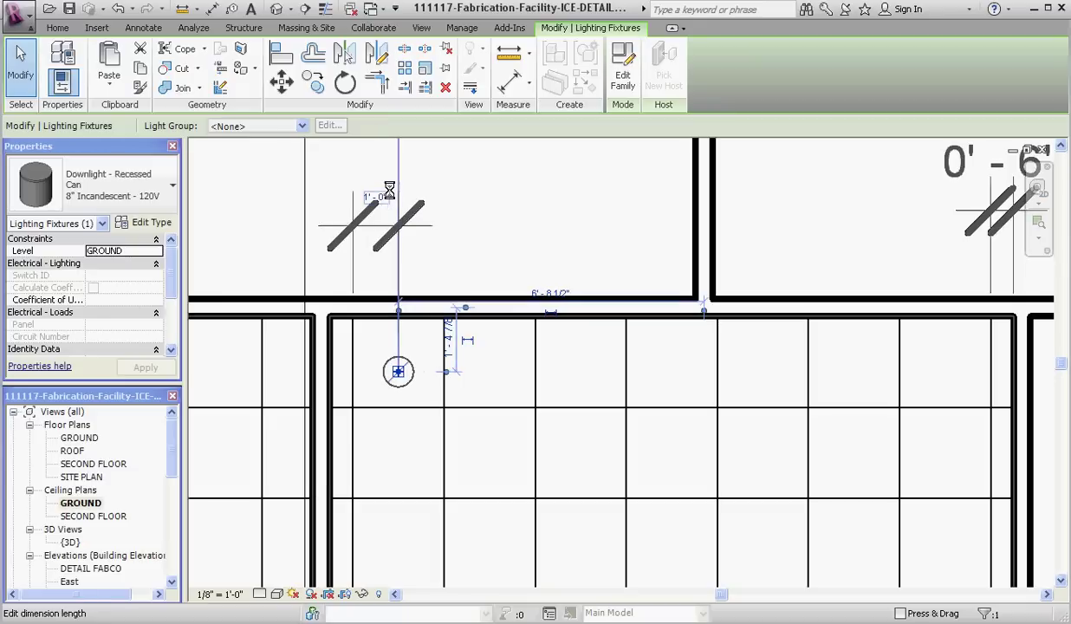
click(481, 184)
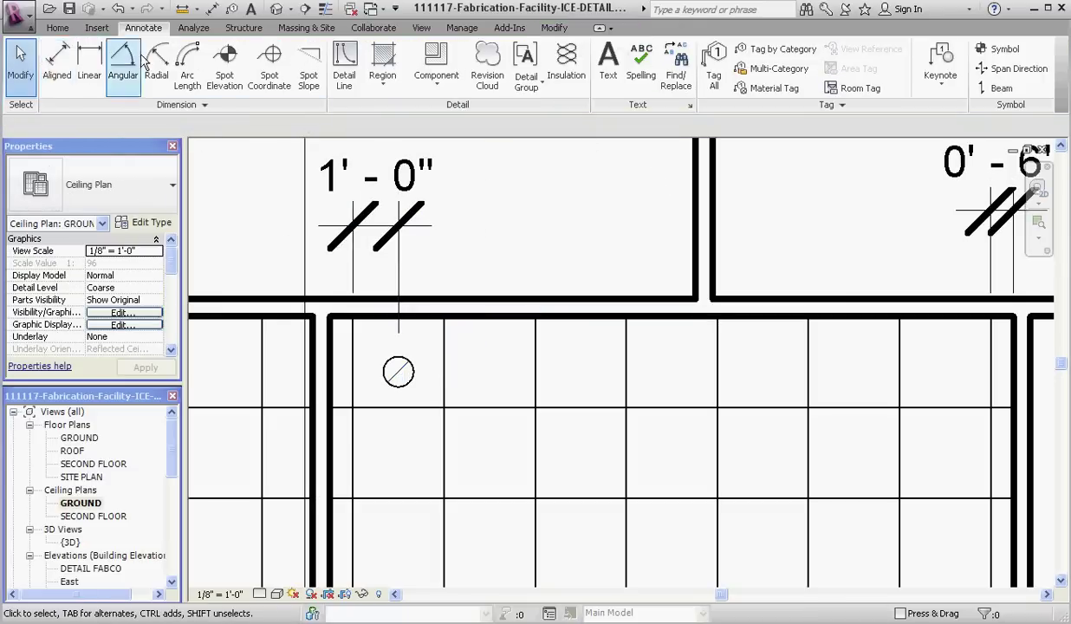
Step: Add an aligned dimension (1'-2 5/8") from the wall to the downlight
click(57, 65)
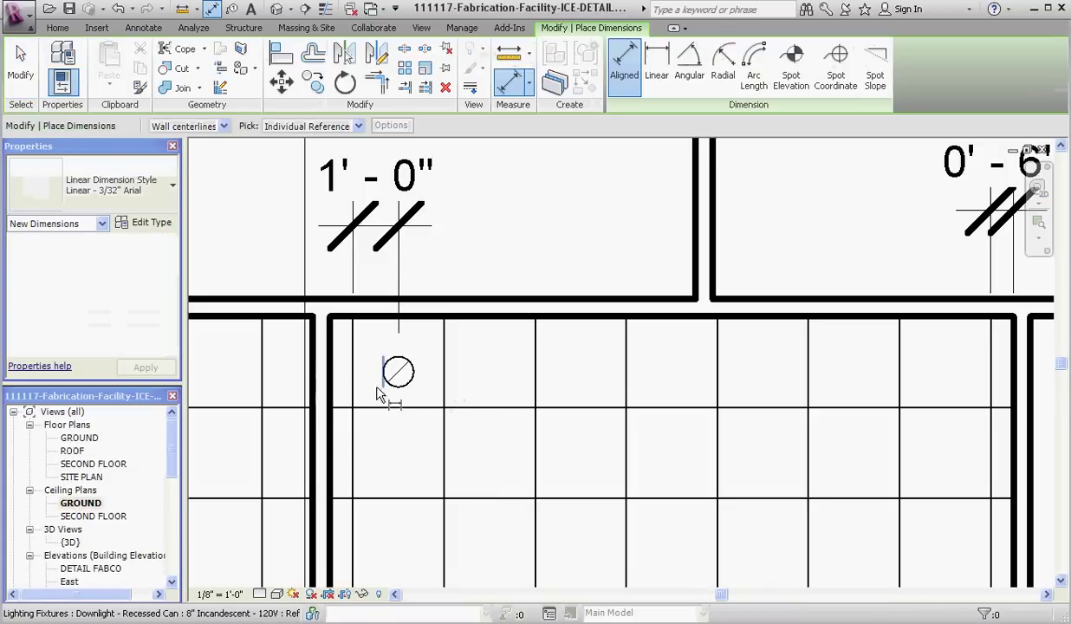
click(433, 322)
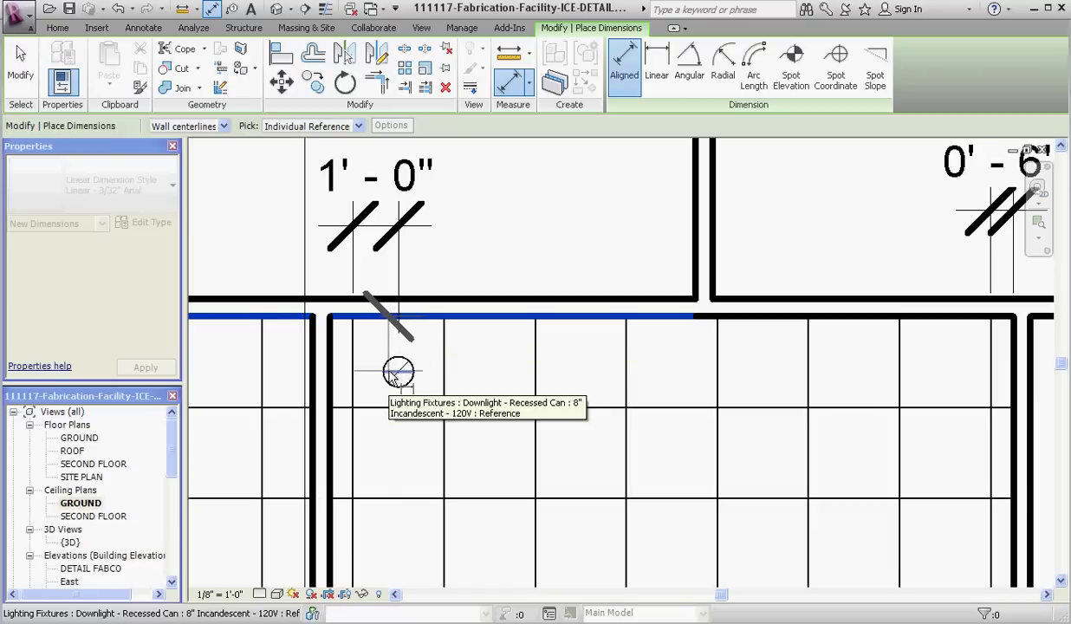
click(392, 376)
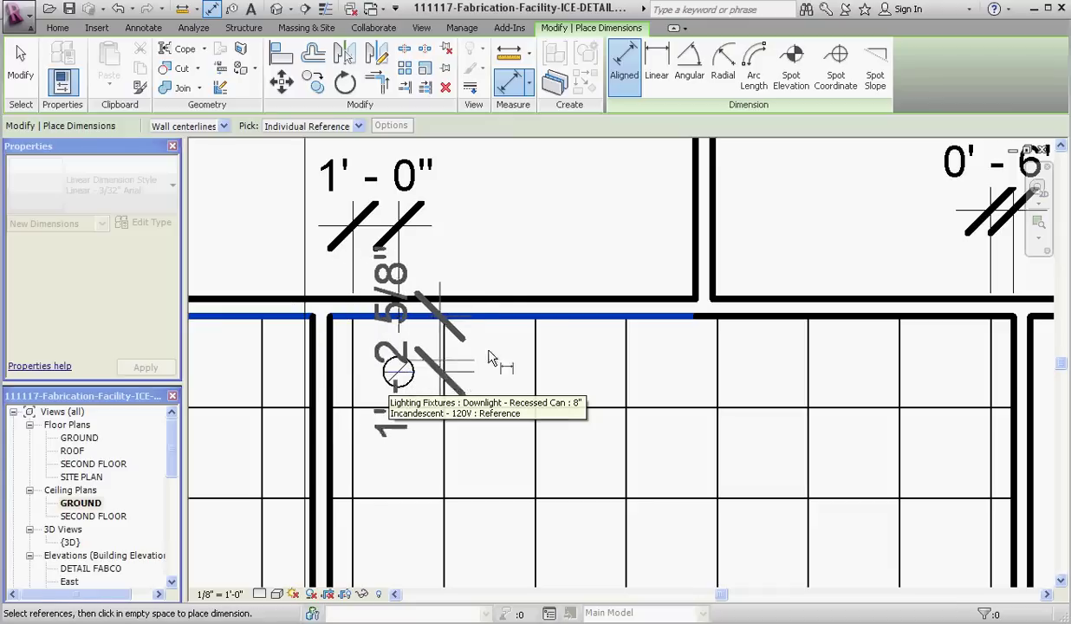
click(551, 225)
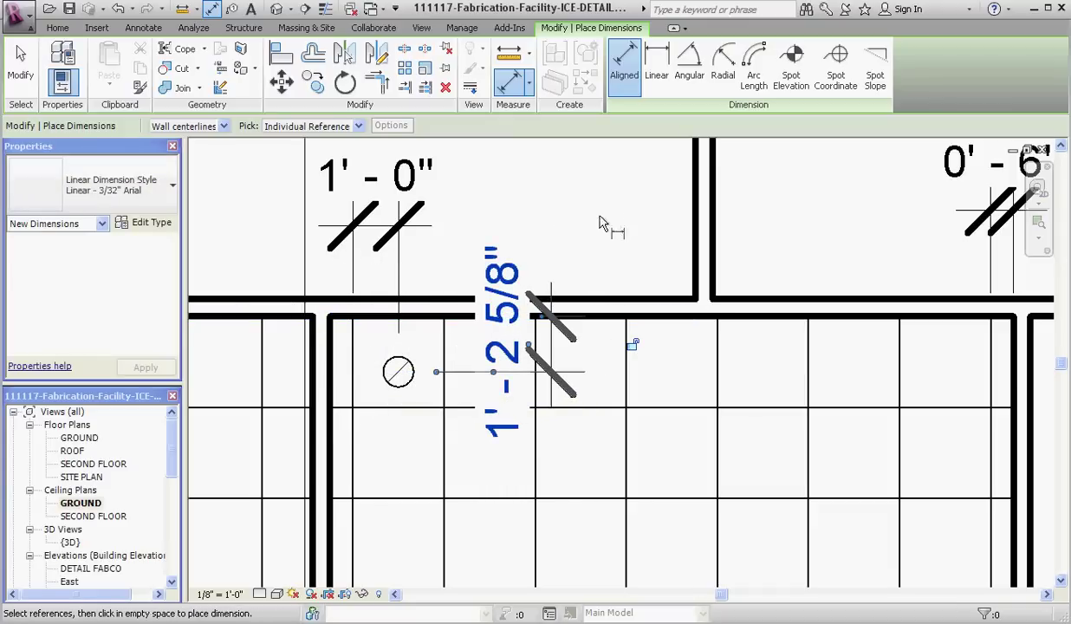
key(Escape)
key(Escape)
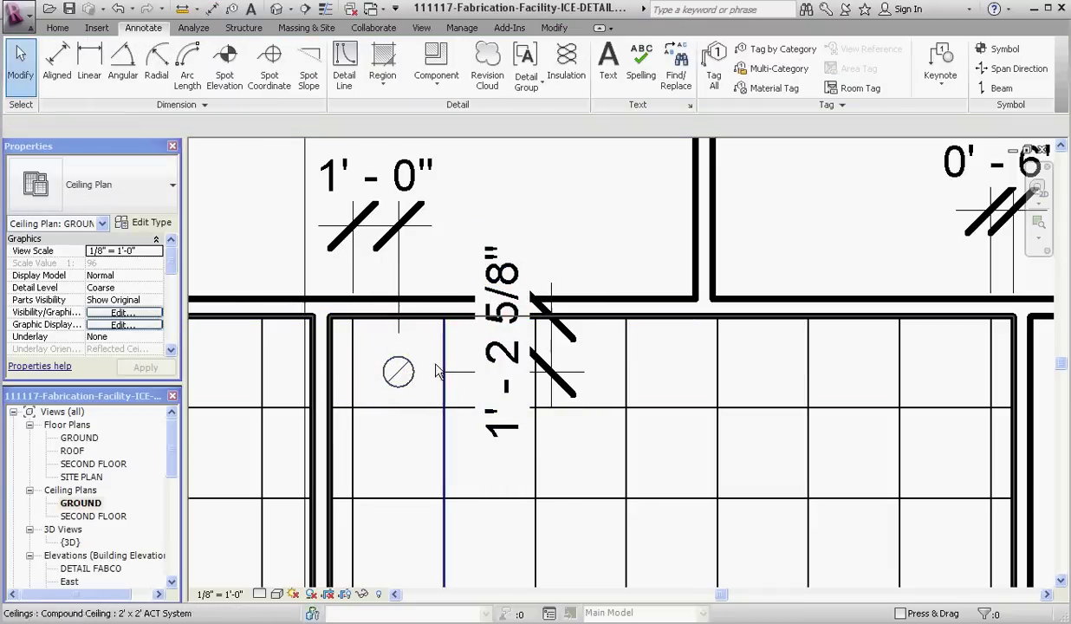
Step: Set the downlight's distance from the wall to 1'-0"
click(398, 371)
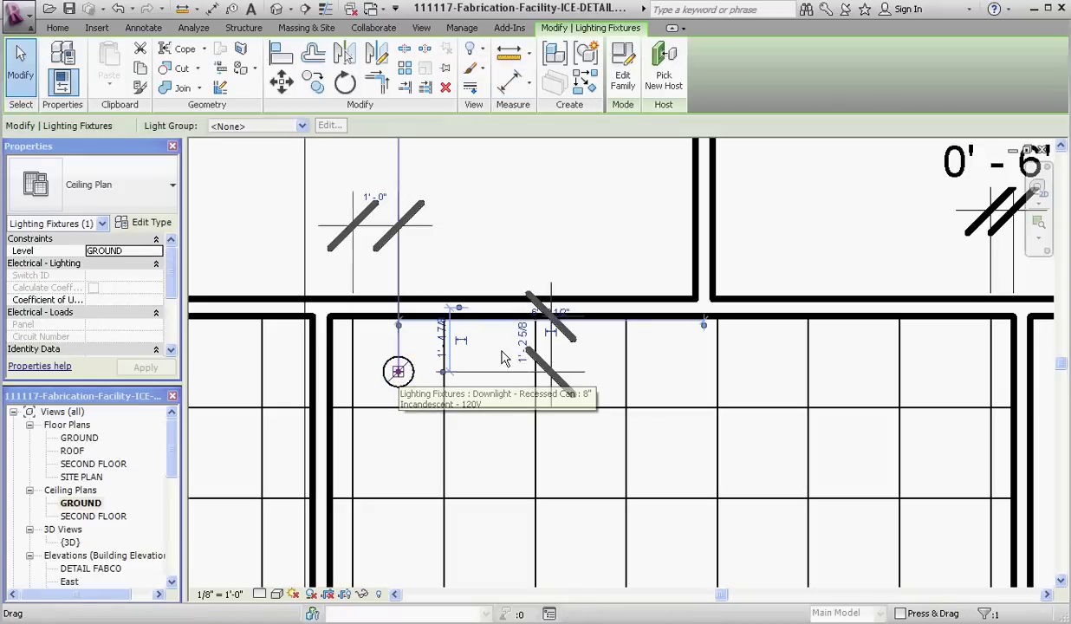
click(524, 339)
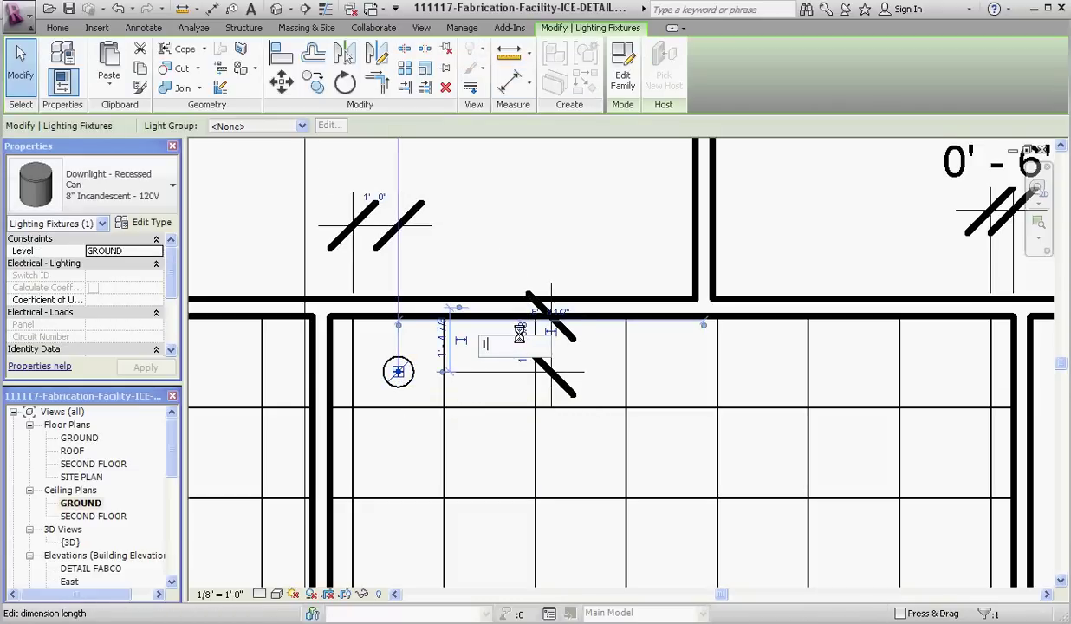
text(1)
key(Return)
key(Escape)
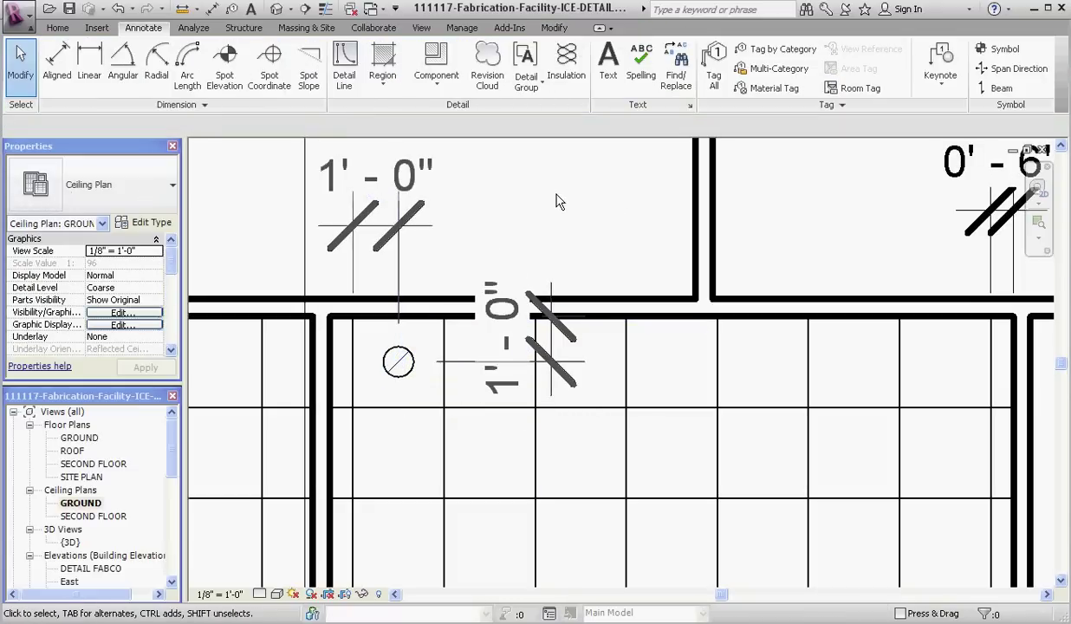
scroll(430, 431, down, 2)
Step: Drag the vertical 1'-0" dimension text above the wall, leaving a leader line
click(469, 392)
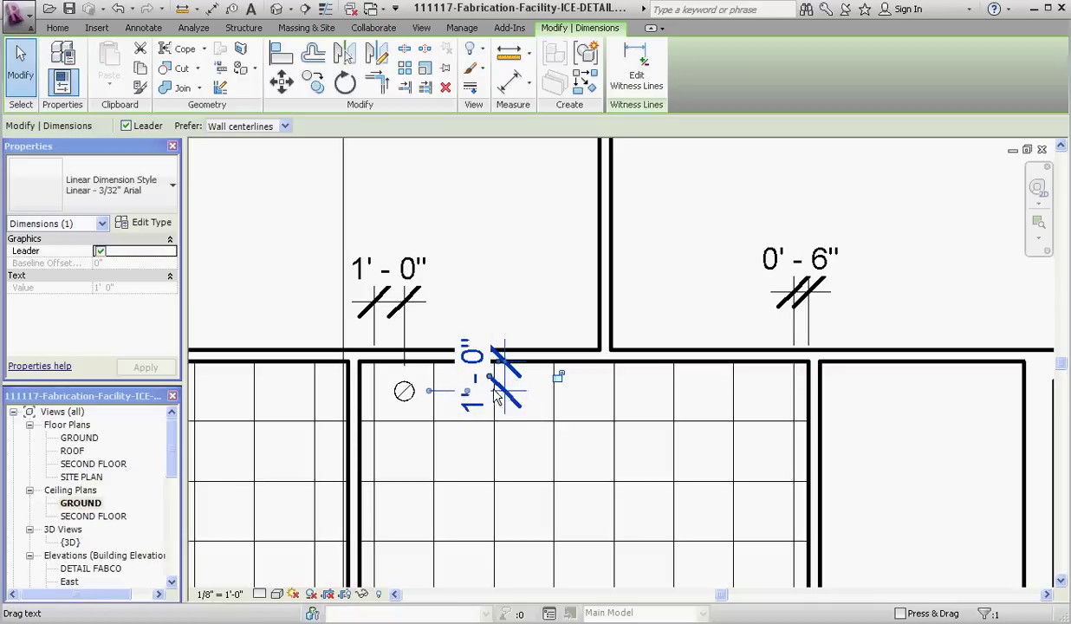
scroll(498, 419, up, 2)
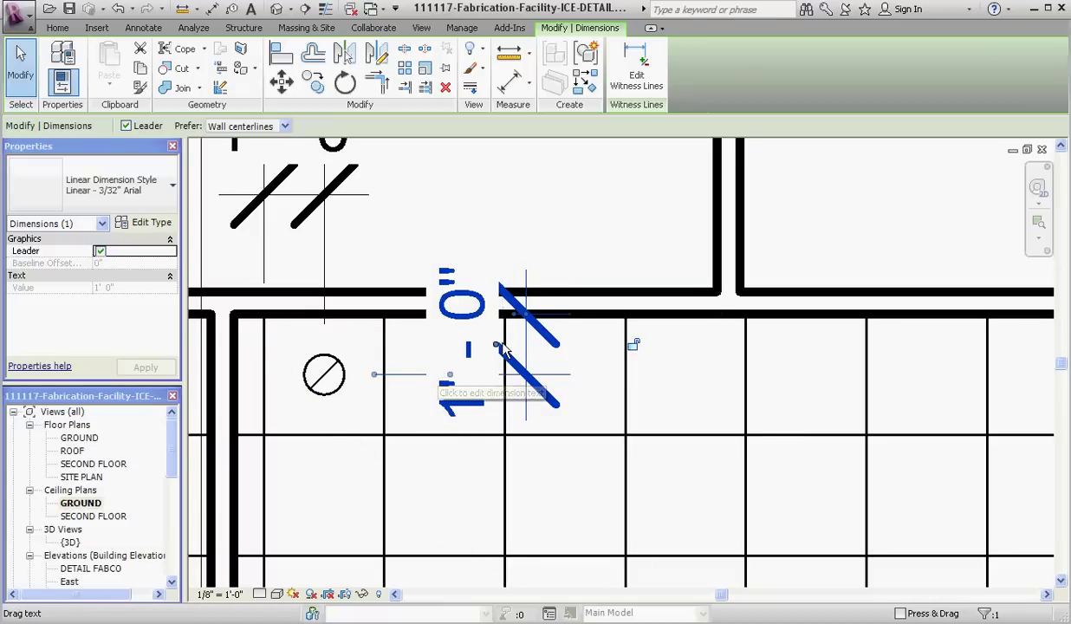
scroll(498, 355, down, 1)
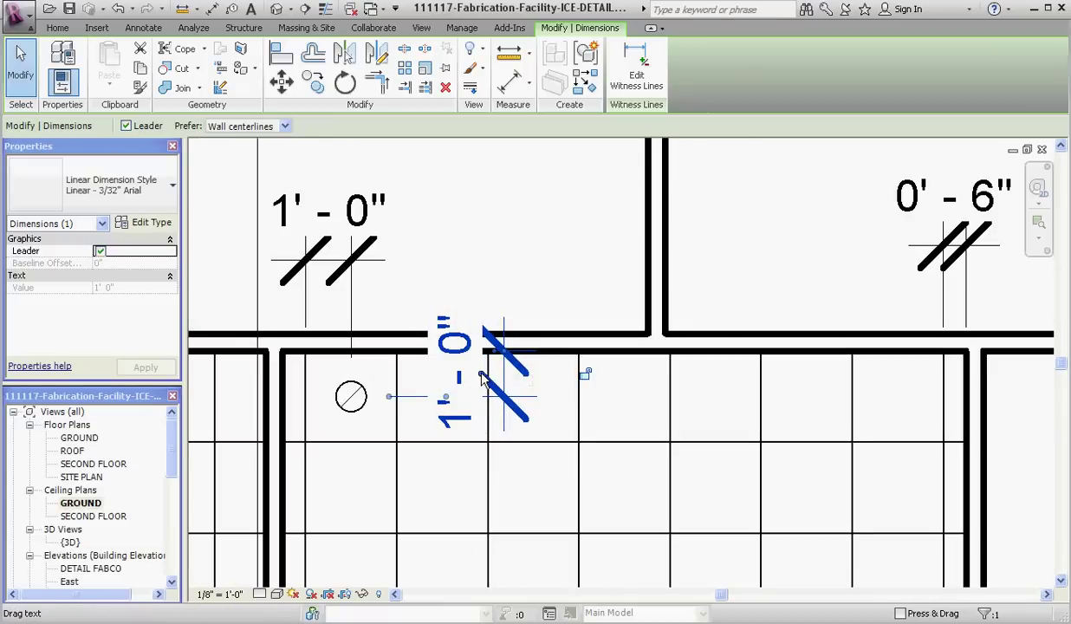
drag(482, 376, 584, 243)
click(741, 268)
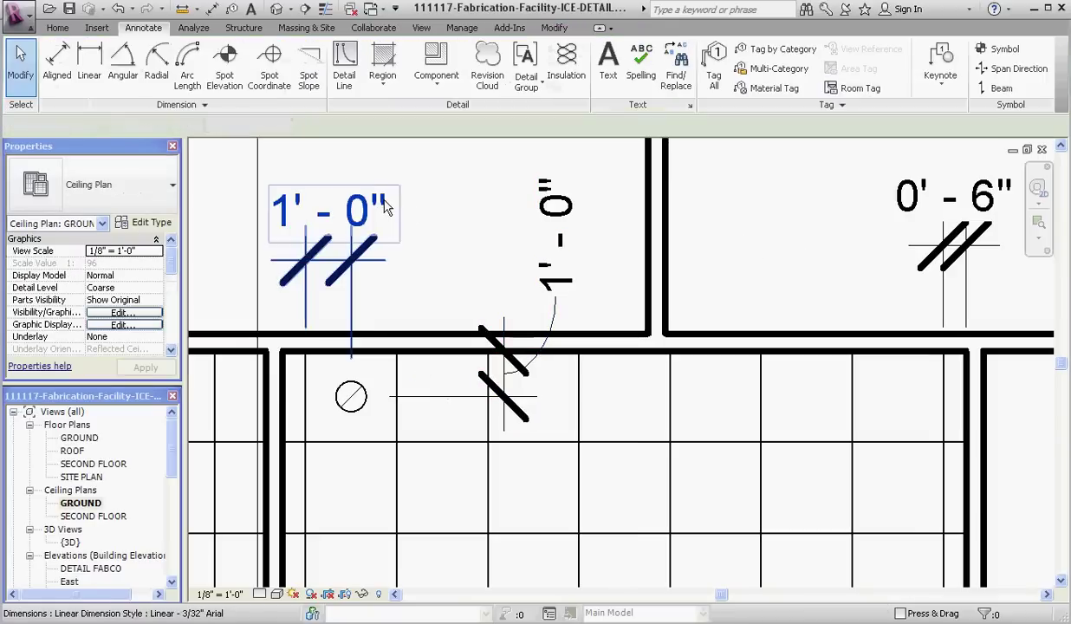
scroll(411, 257, down, 2)
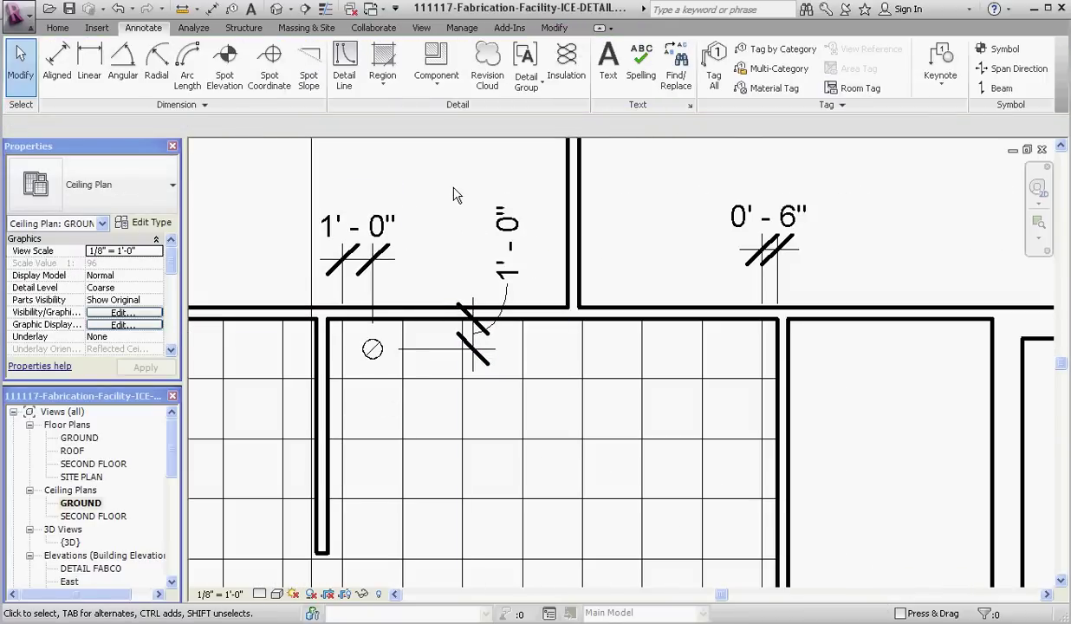
Step: Copy the downlight onto successive grid intersections 2'-0" apart, forming a row of seven
click(375, 363)
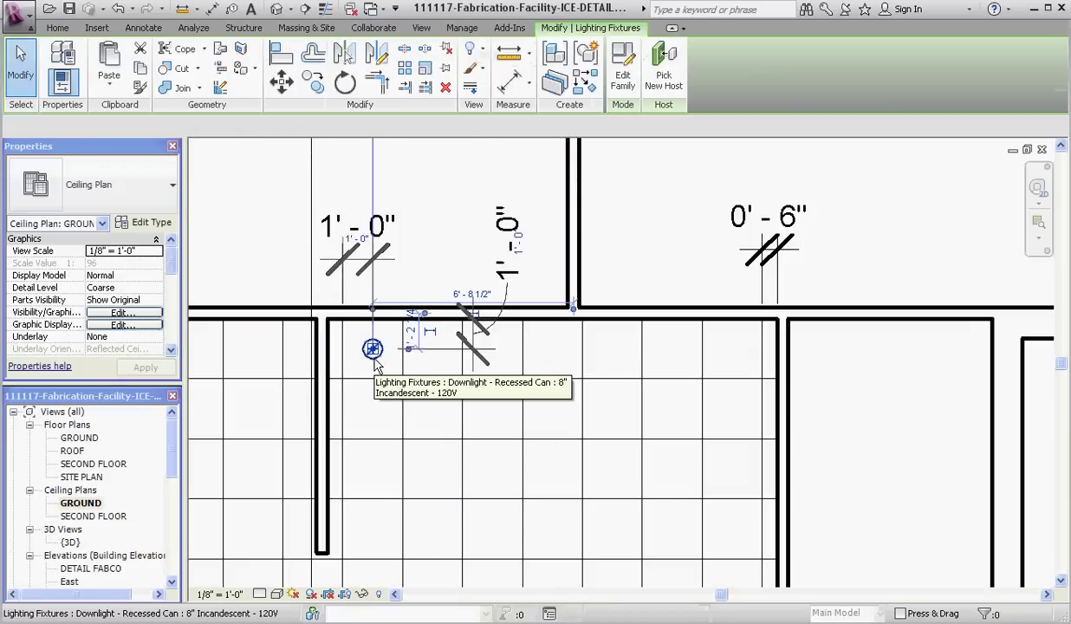
click(314, 82)
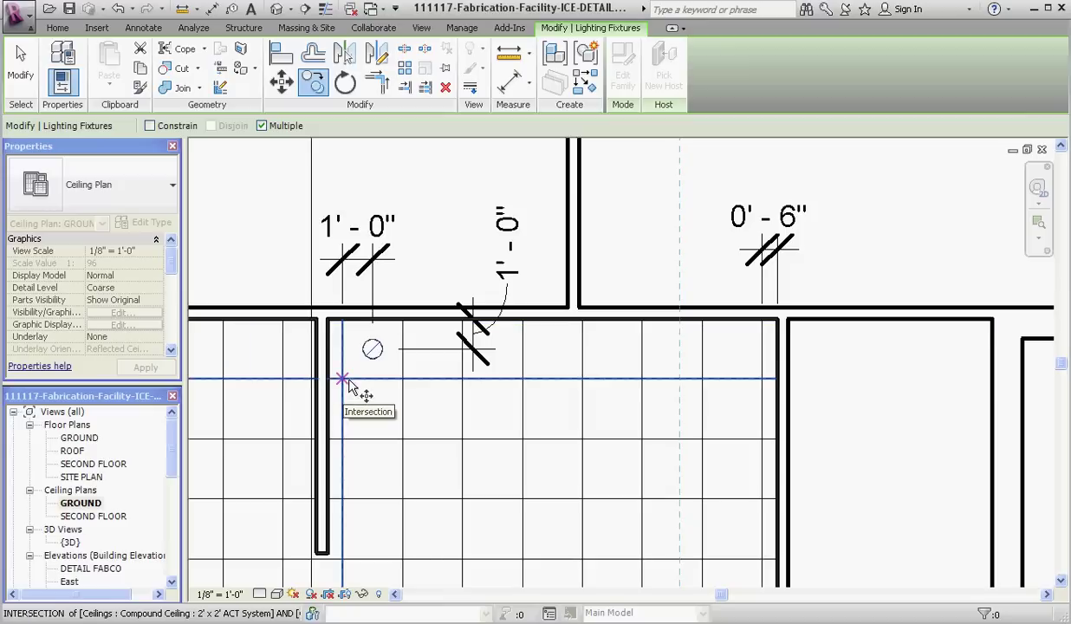
click(343, 379)
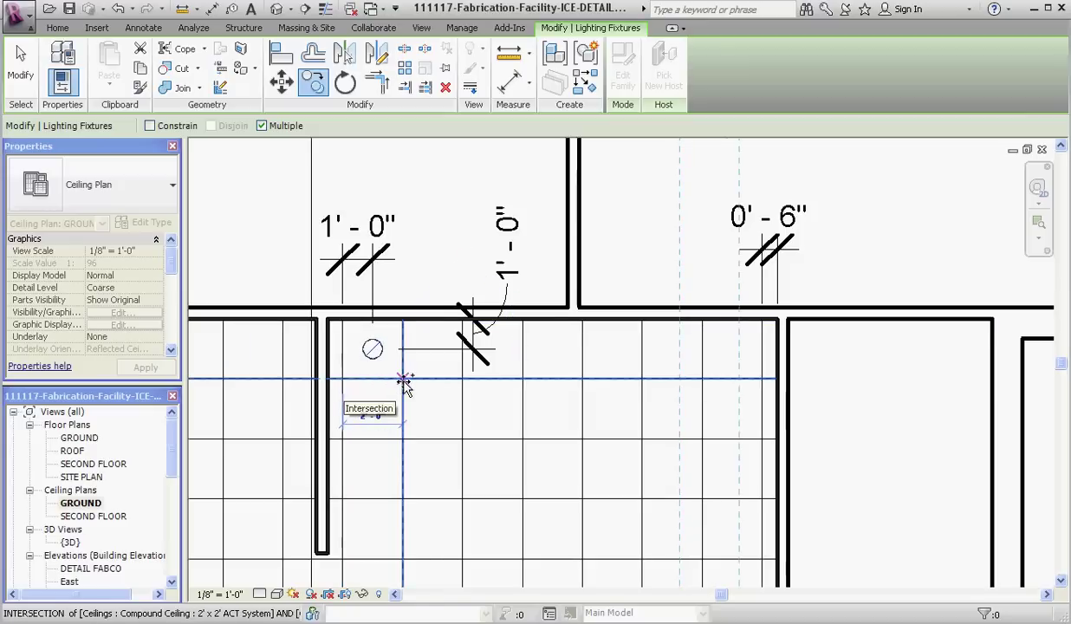
click(404, 379)
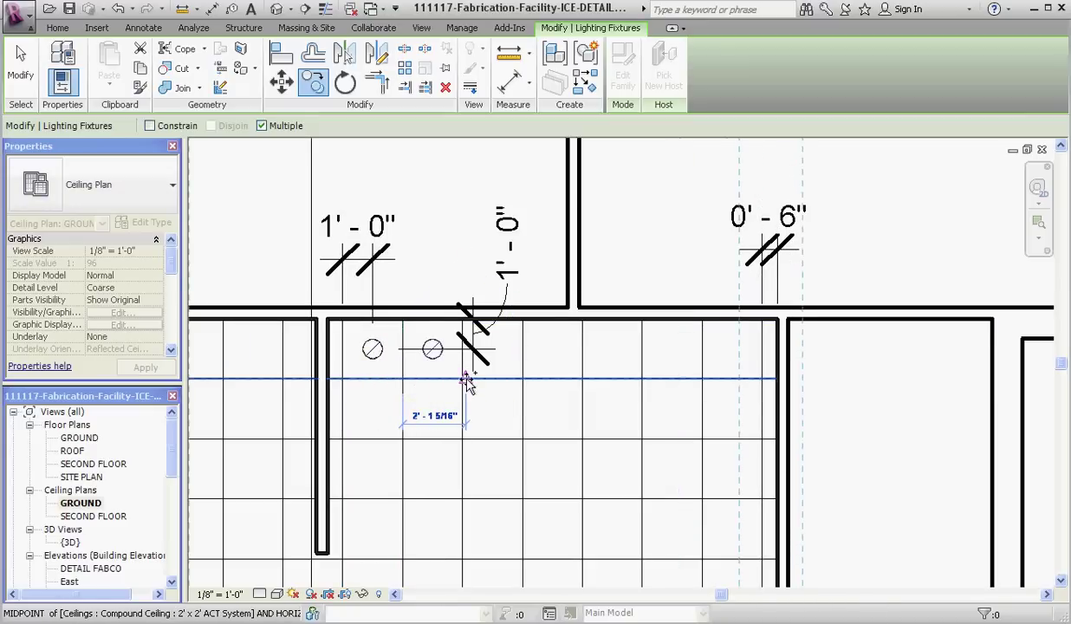
scroll(464, 386, up, 5)
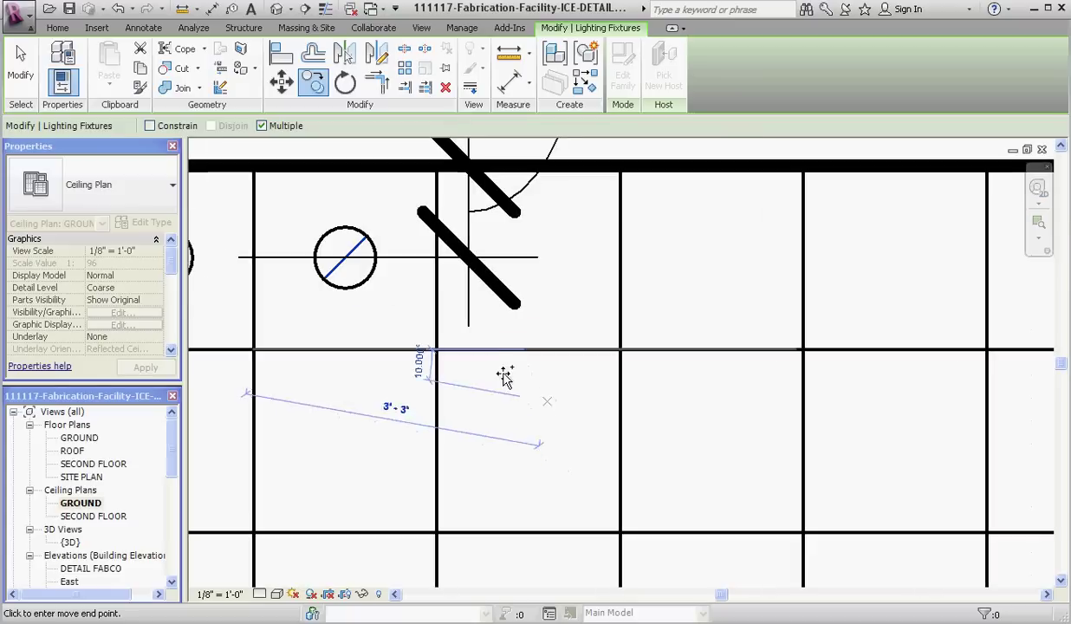
click(436, 350)
click(621, 350)
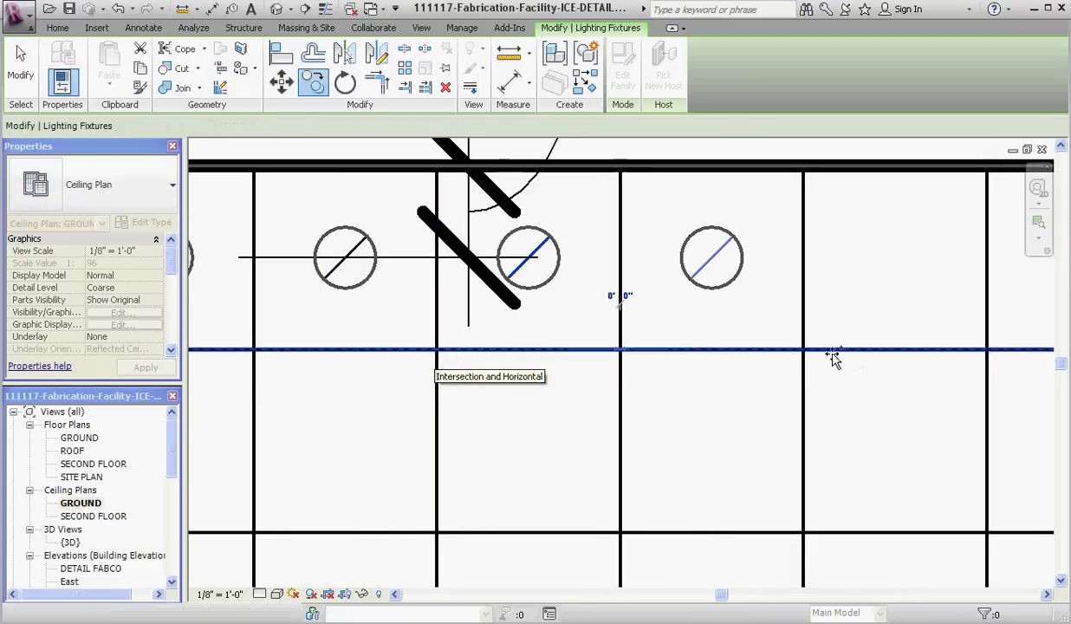
click(804, 350)
scroll(318, 364, down, 4)
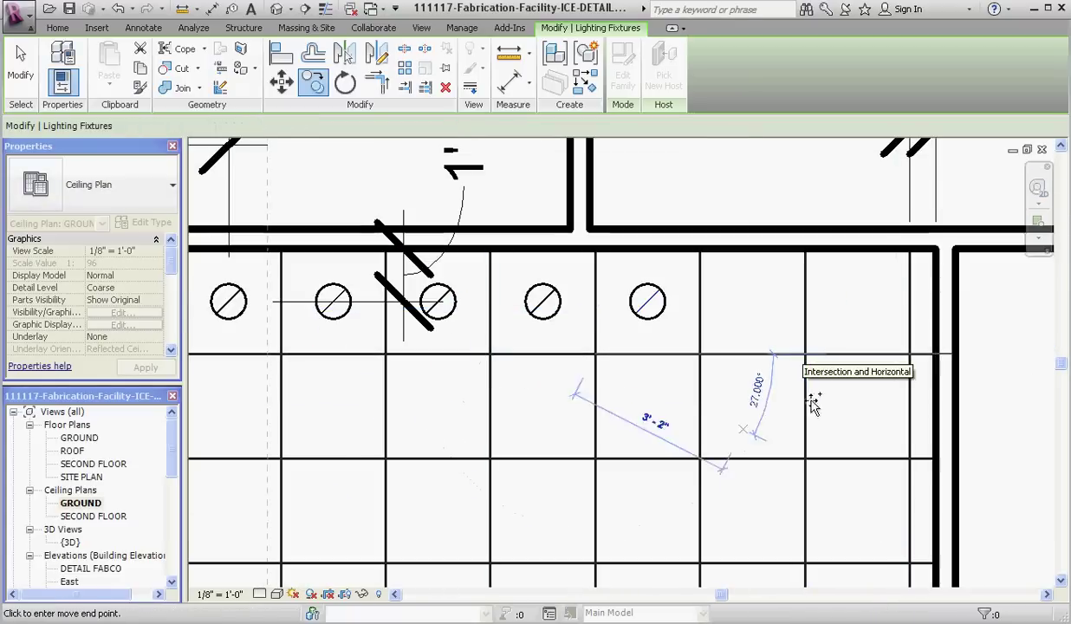
scroll(700, 363, up, 3)
click(638, 337)
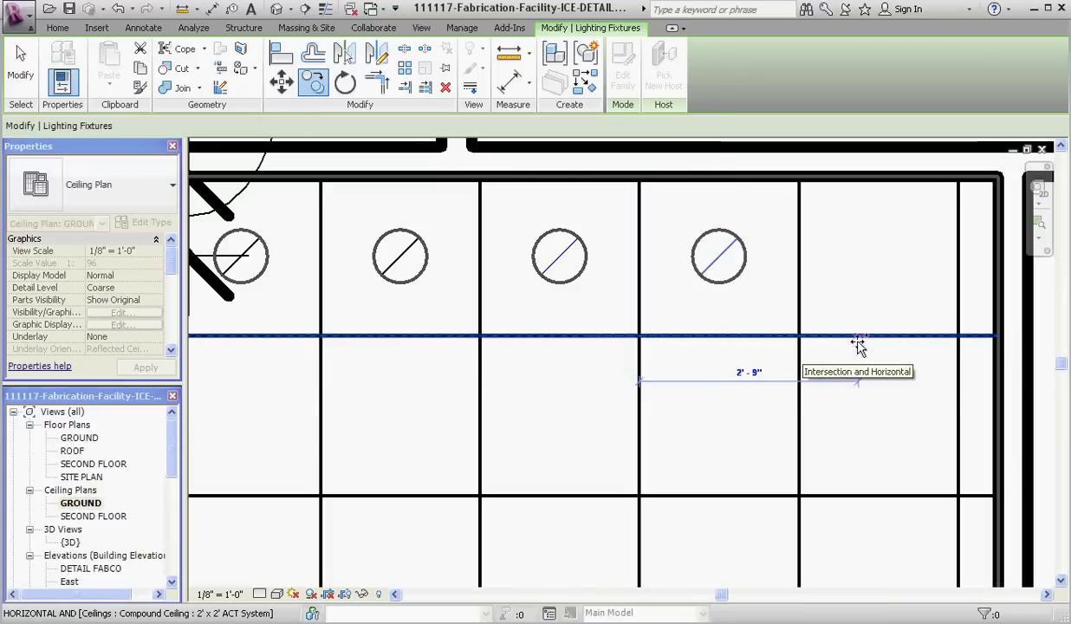
click(799, 337)
scroll(700, 375, down, 3)
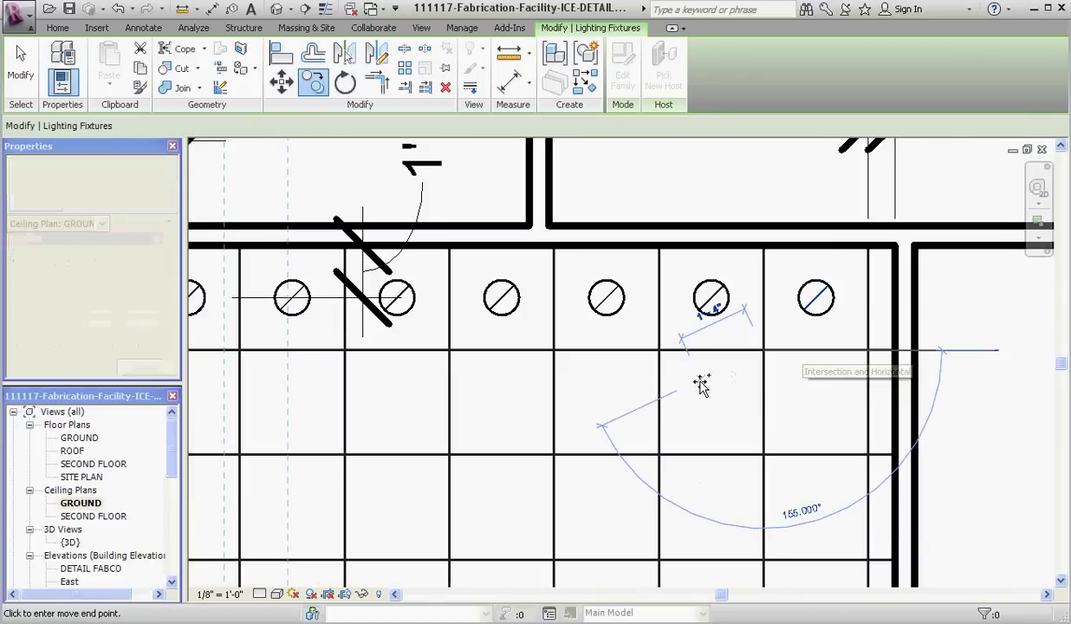
scroll(681, 349, up, 2)
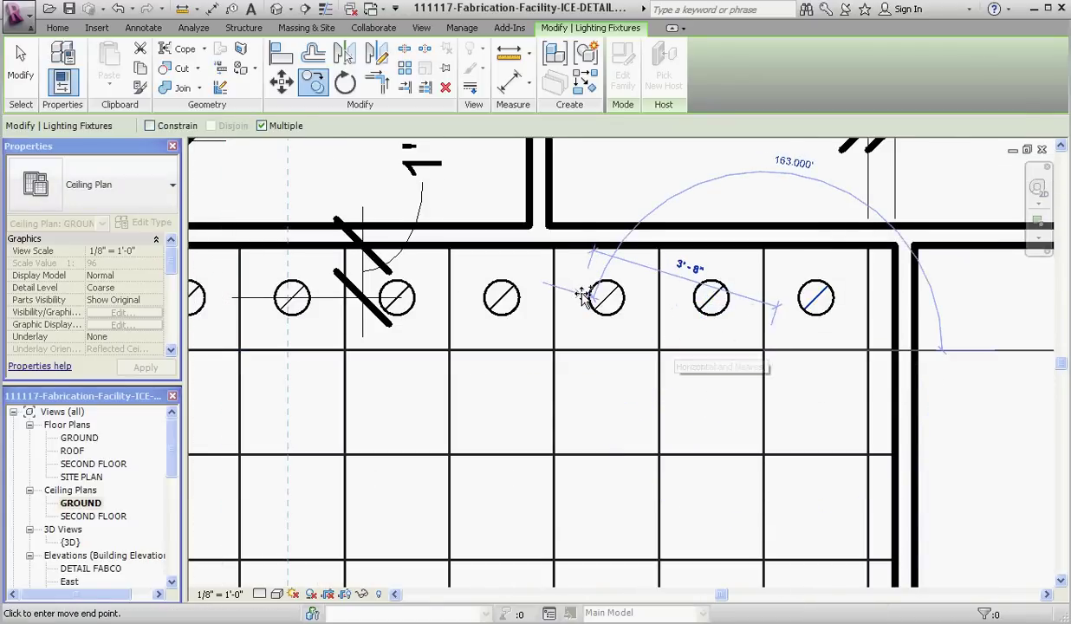
scroll(584, 297, down, 5)
scroll(573, 351, up, 3)
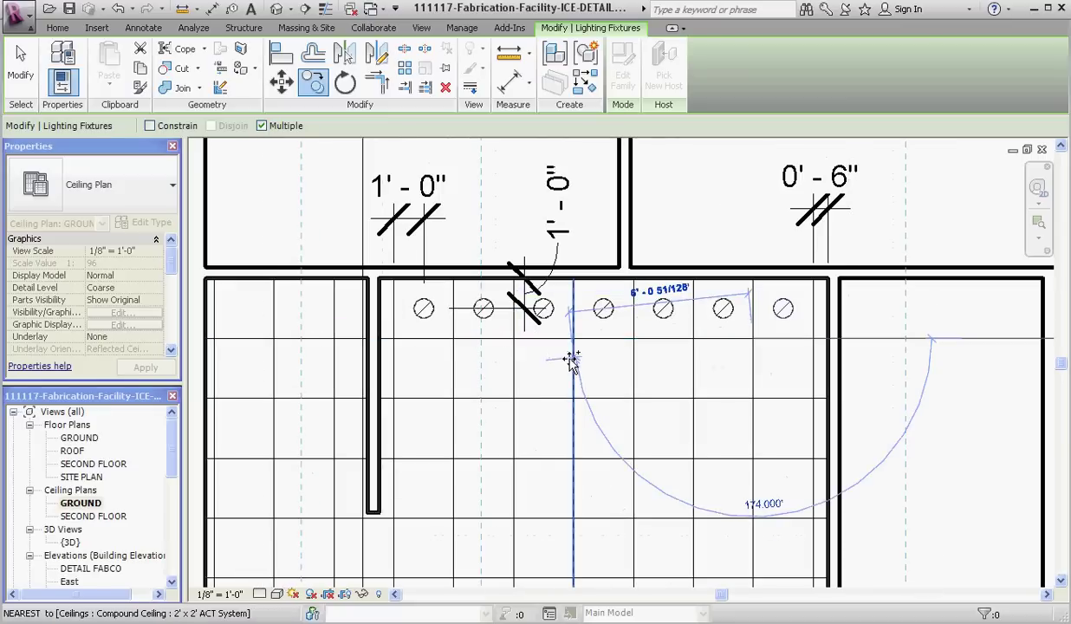
key(Escape)
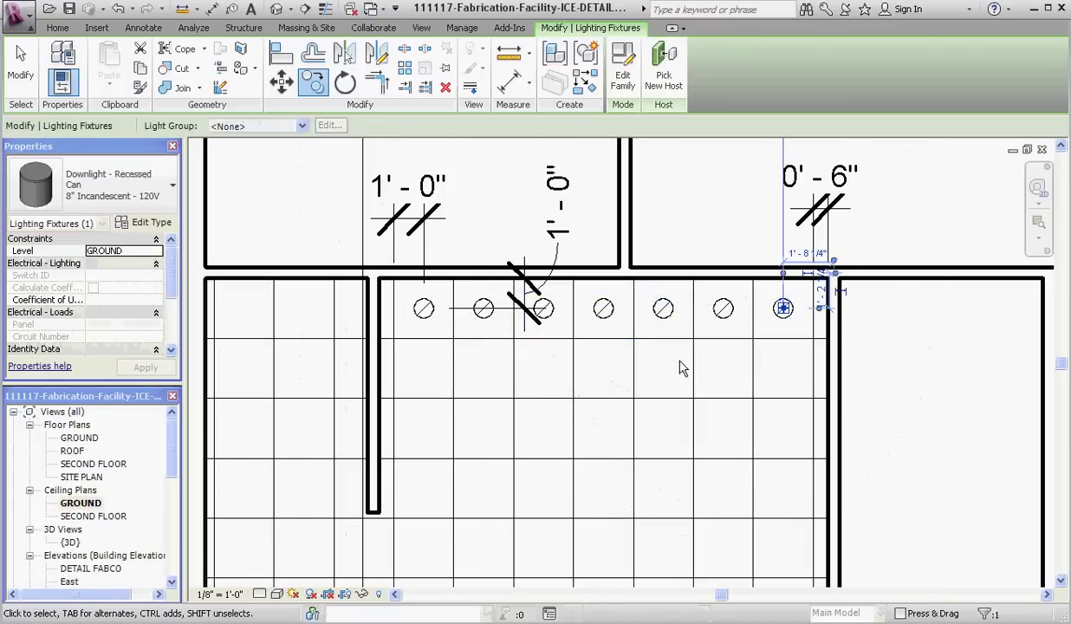
key(Escape)
Step: Place a Troffer Light - Lens 2'x2'(2 Lamp) - 120V in the ceiling below the downlights
scroll(442, 294, down, 1)
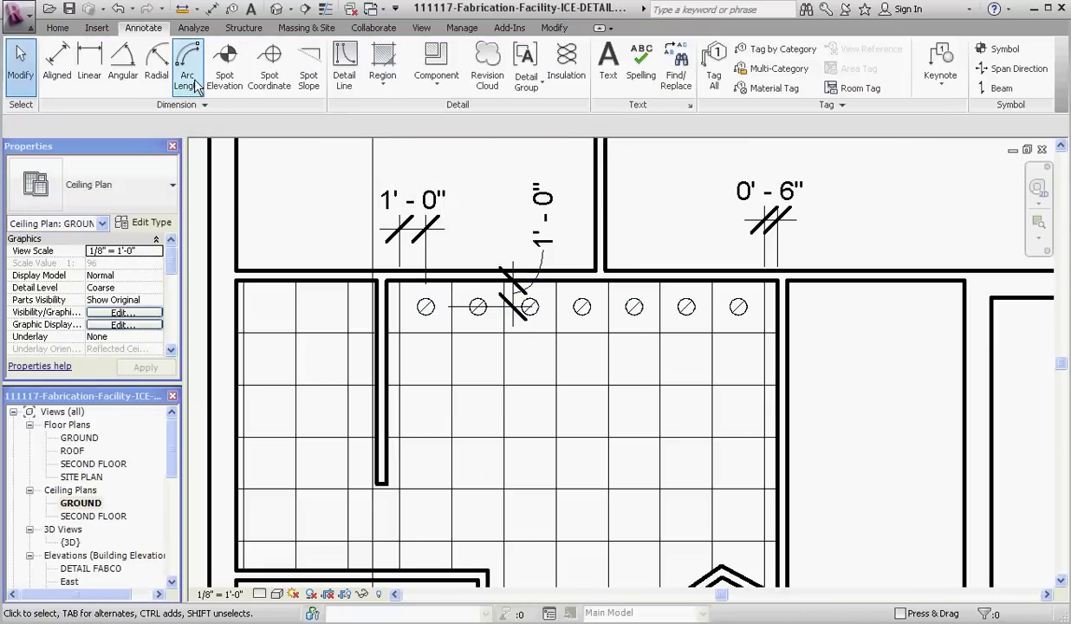
click(56, 28)
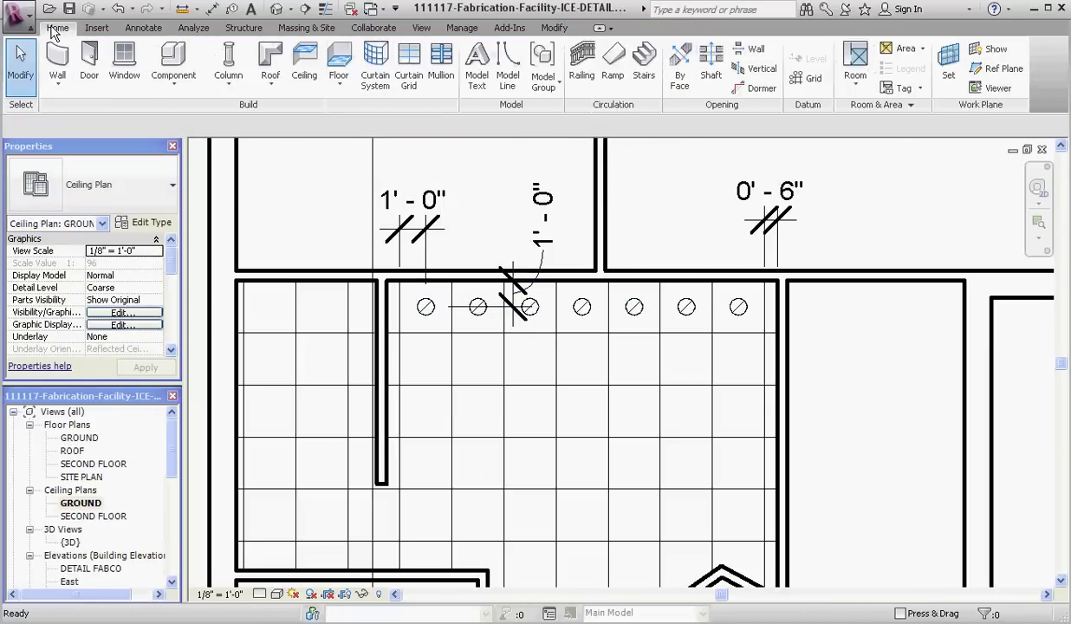
click(174, 62)
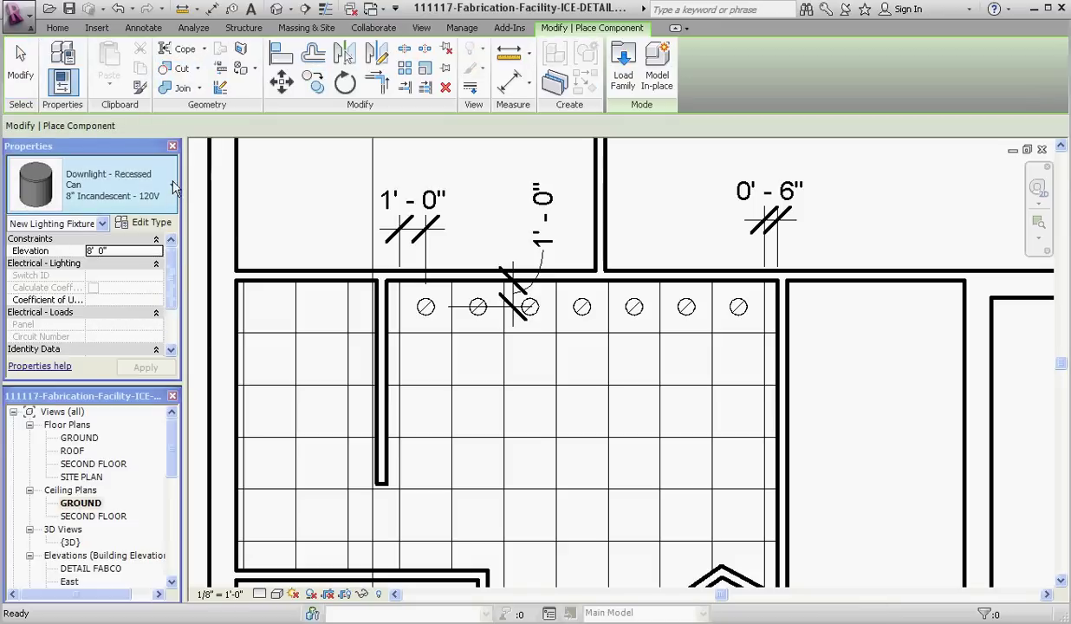
click(174, 188)
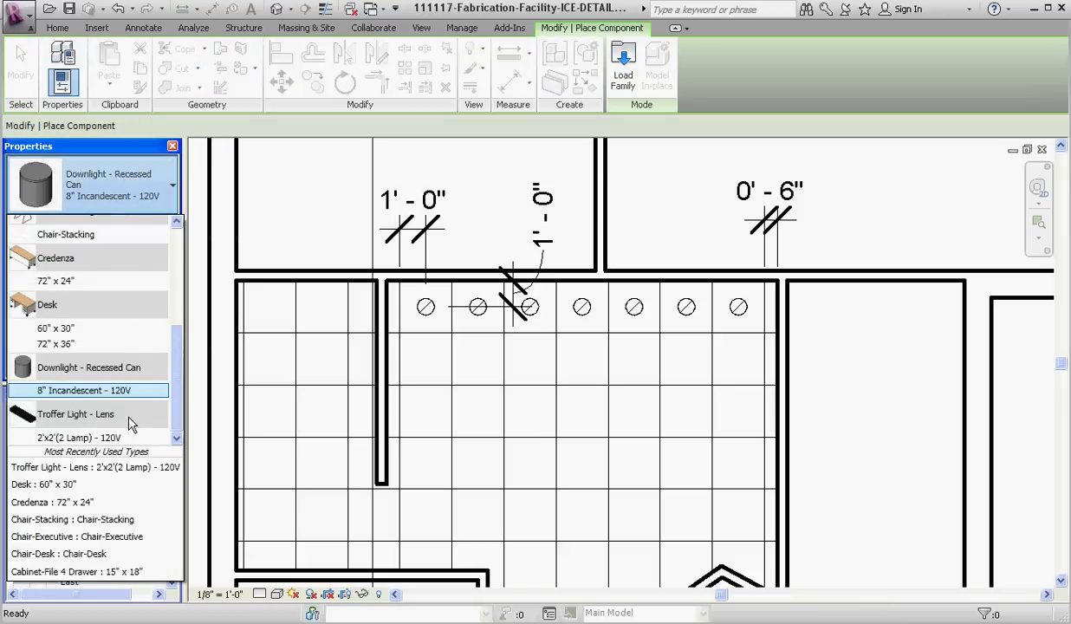
click(104, 404)
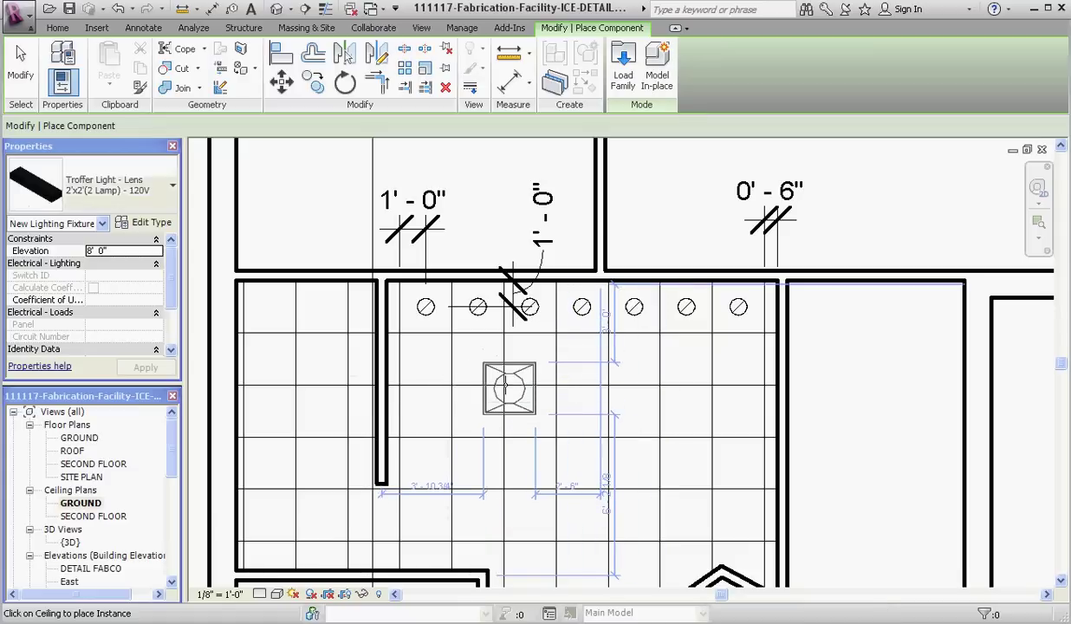
click(509, 387)
key(Escape)
key(Escape)
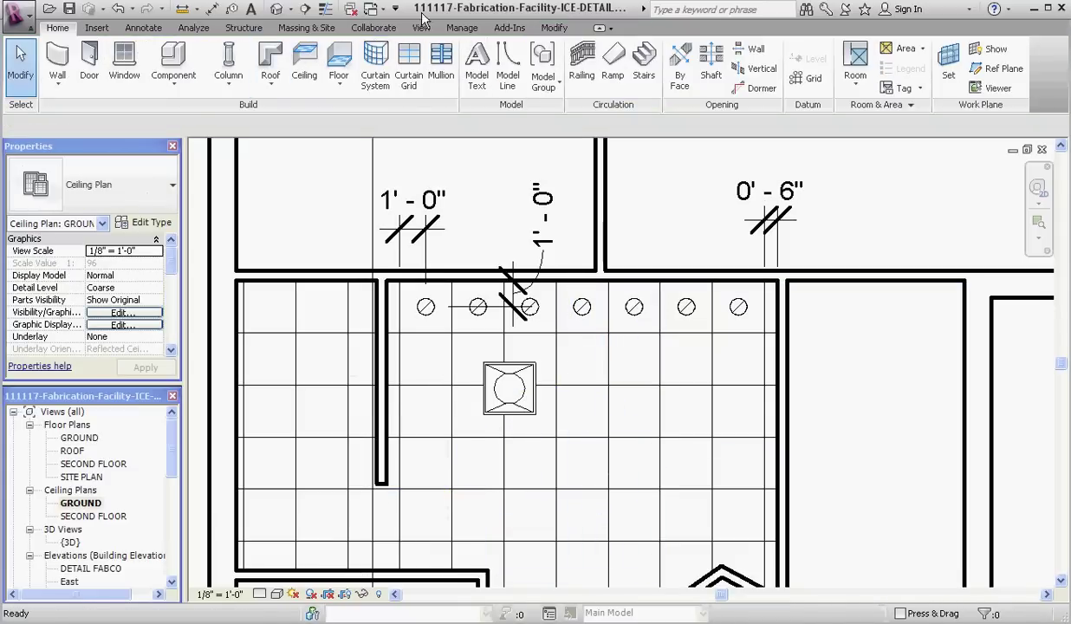
Step: Align the troffer's top and left edges to the adjacent horizontal and vertical grid lines
click(557, 29)
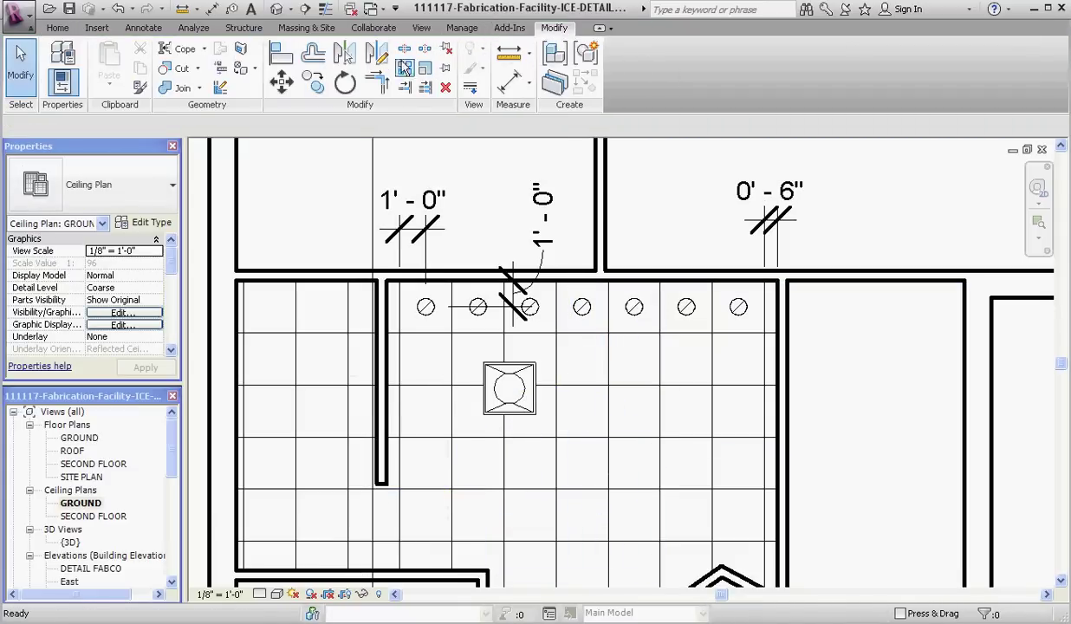
click(280, 64)
scroll(537, 459, up, 3)
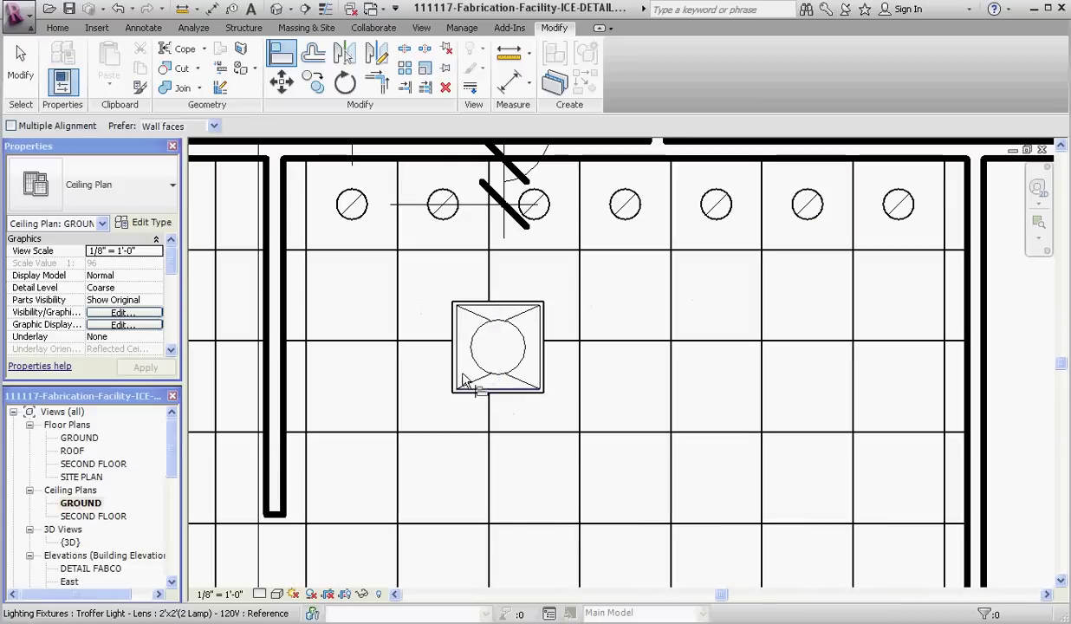
click(427, 342)
click(484, 305)
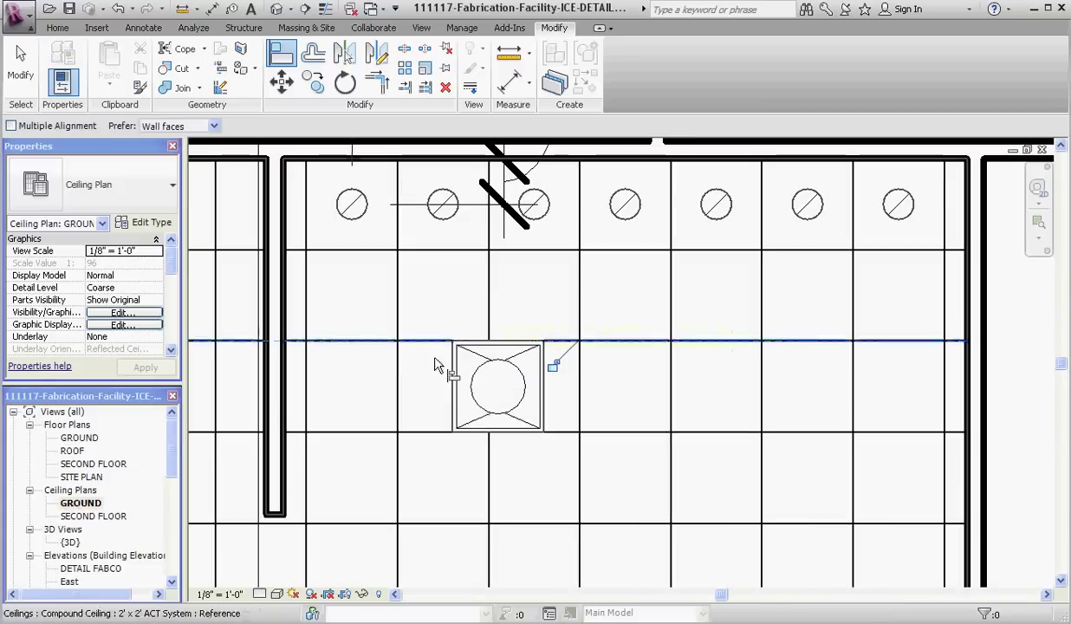
click(400, 389)
click(454, 389)
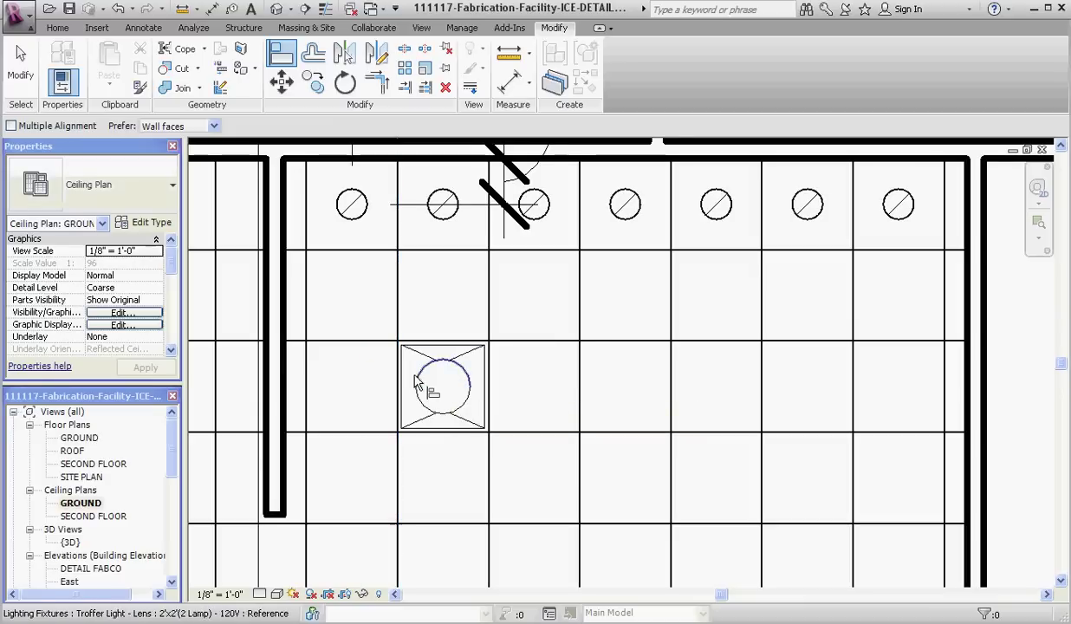
Step: Copy the troffer into alternating grid tiles, building a nine-troffer checkerboard over three rows
key(Escape)
click(431, 376)
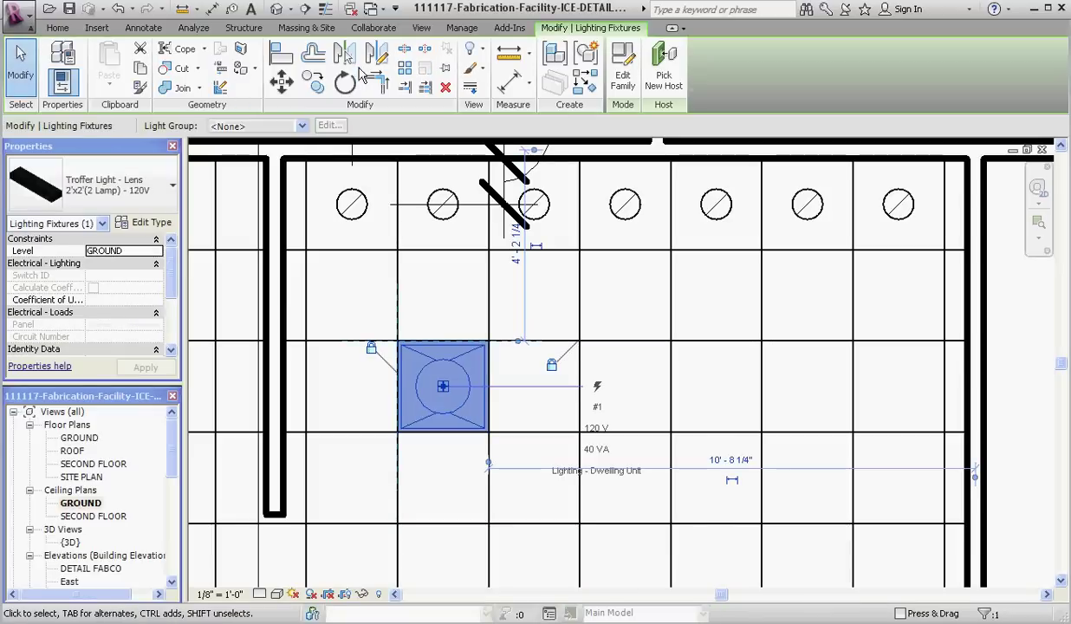
click(318, 83)
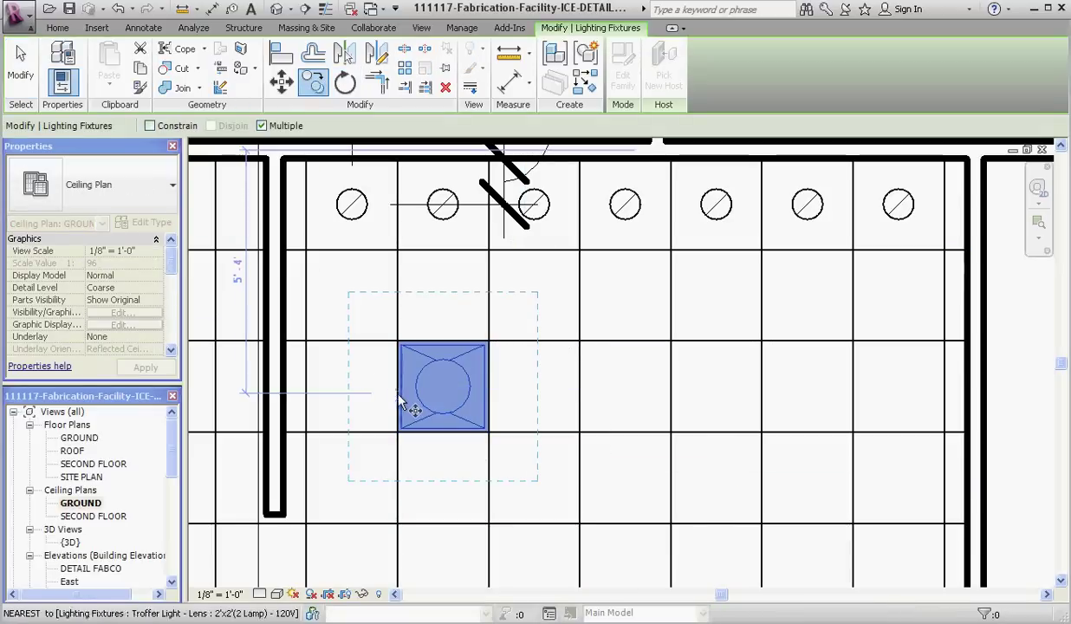
click(397, 341)
click(581, 343)
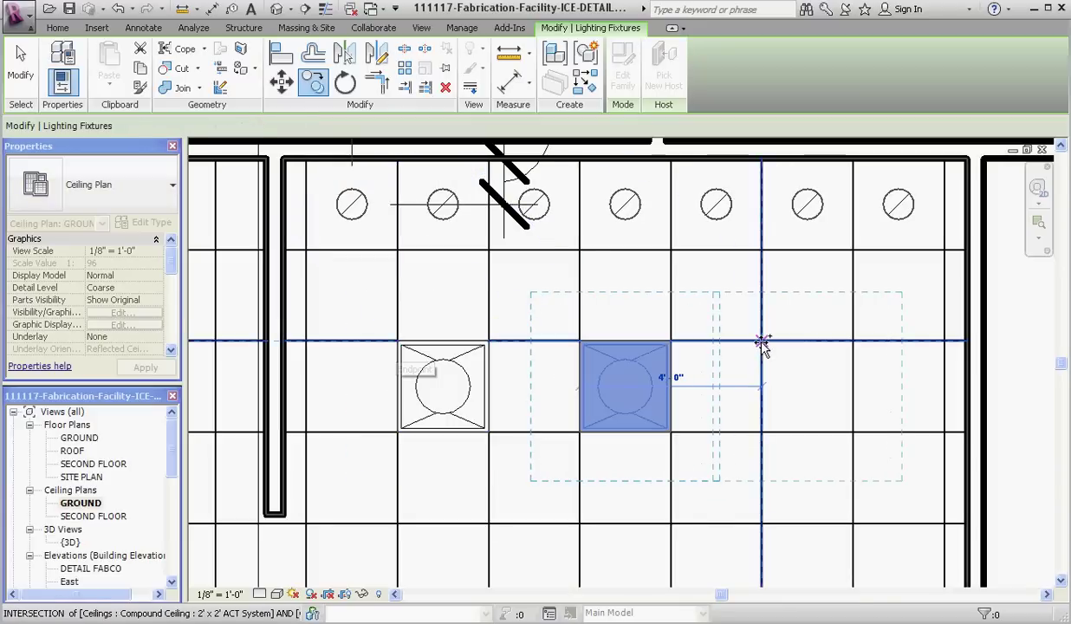
click(764, 343)
click(669, 431)
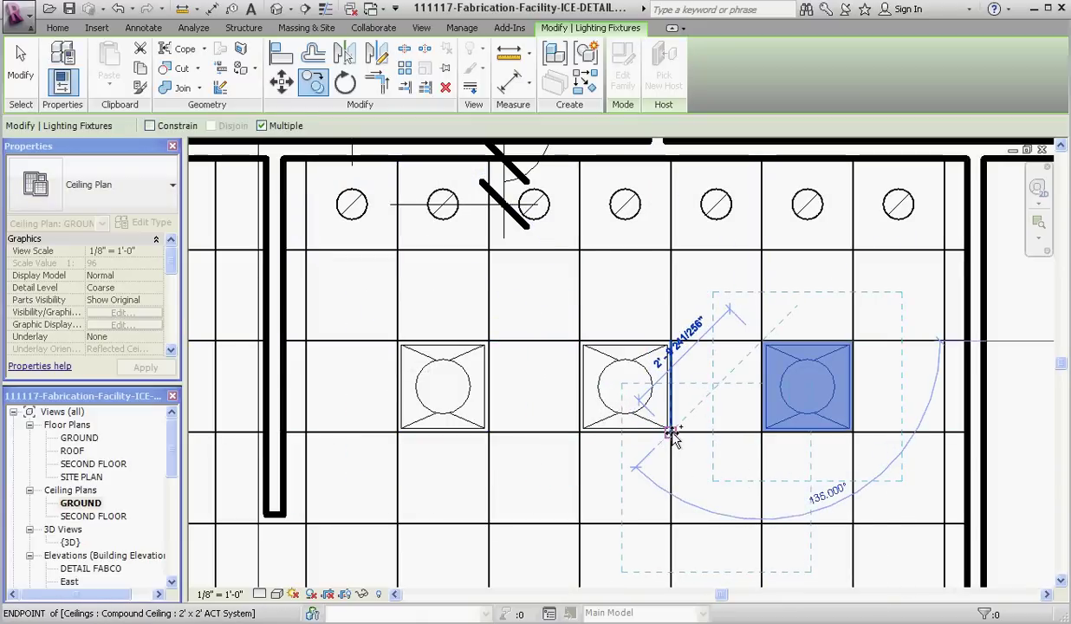
scroll(481, 407, down, 4)
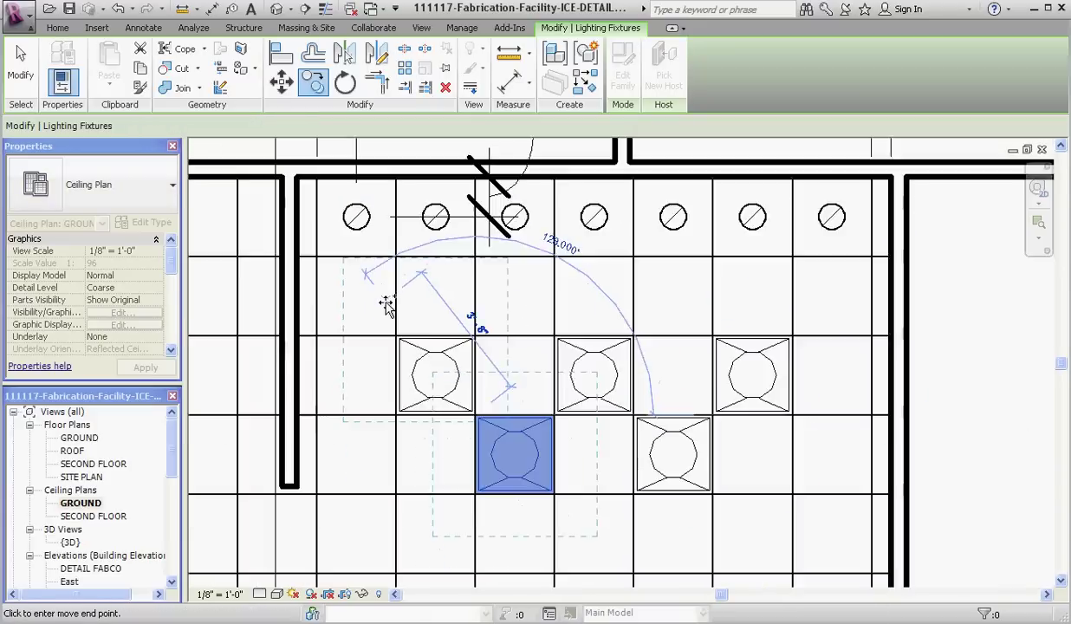
scroll(397, 491, up, 4)
click(301, 431)
click(484, 433)
click(829, 429)
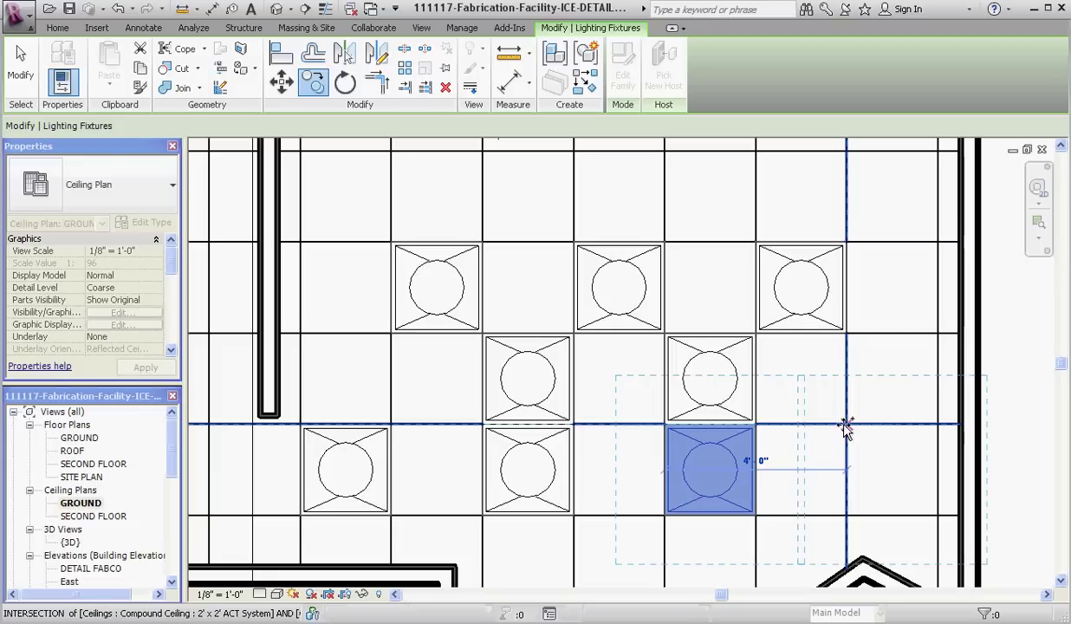
click(855, 436)
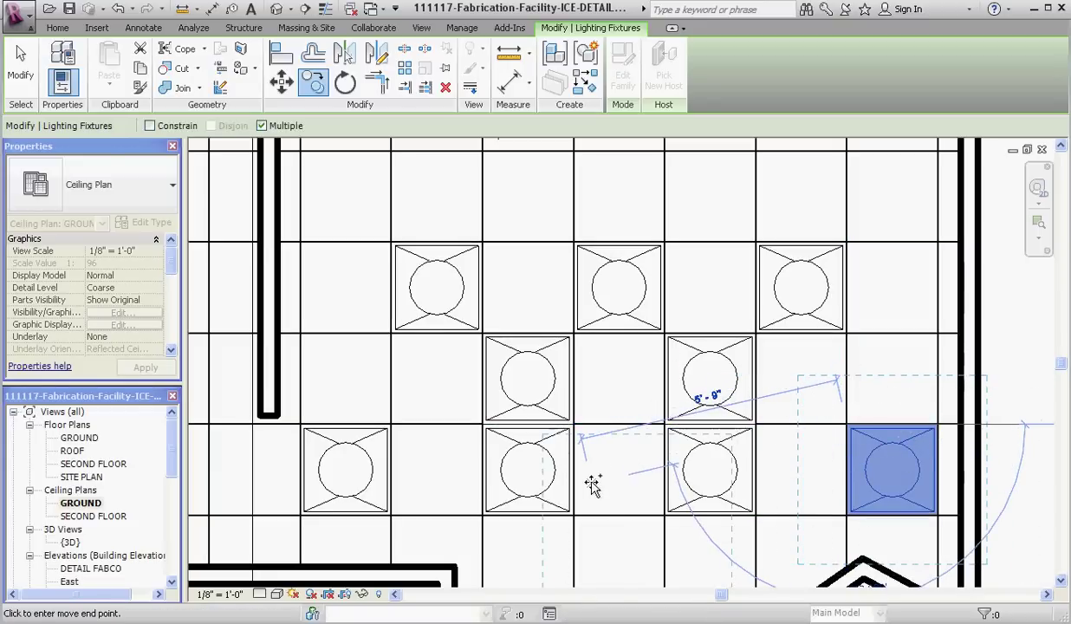
key(Escape)
key(Escape)
scroll(385, 467, down, 3)
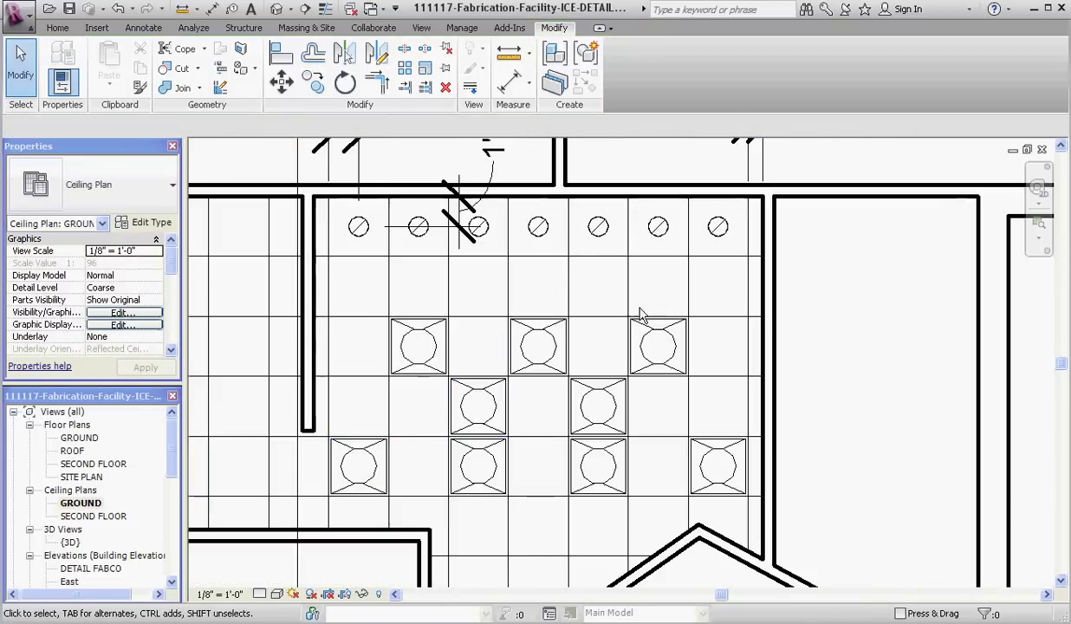
scroll(531, 347, down, 2)
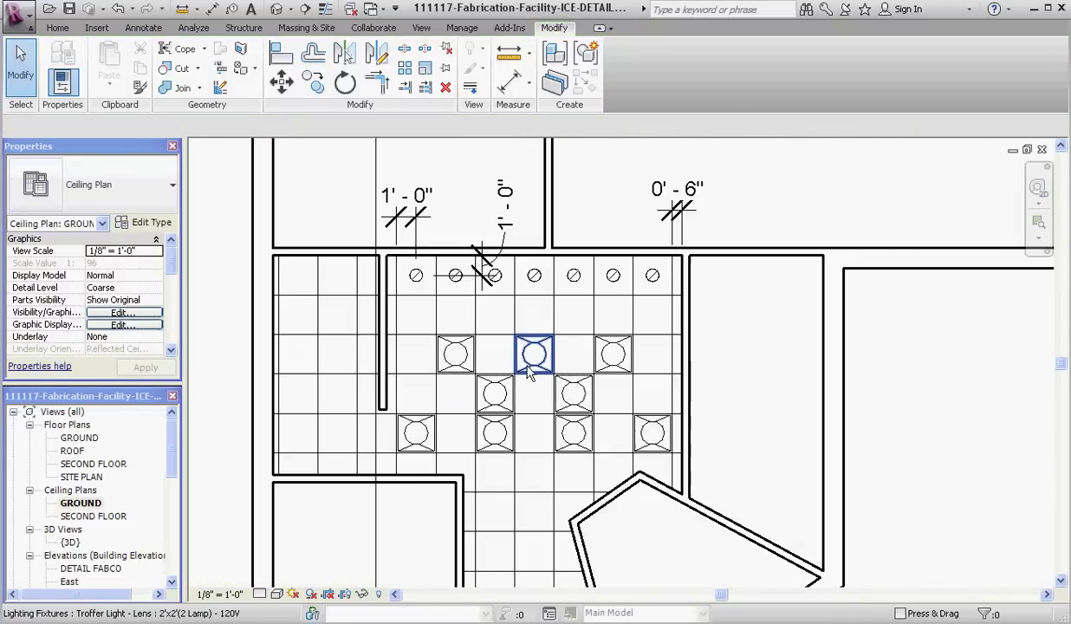
scroll(592, 206, up, 1)
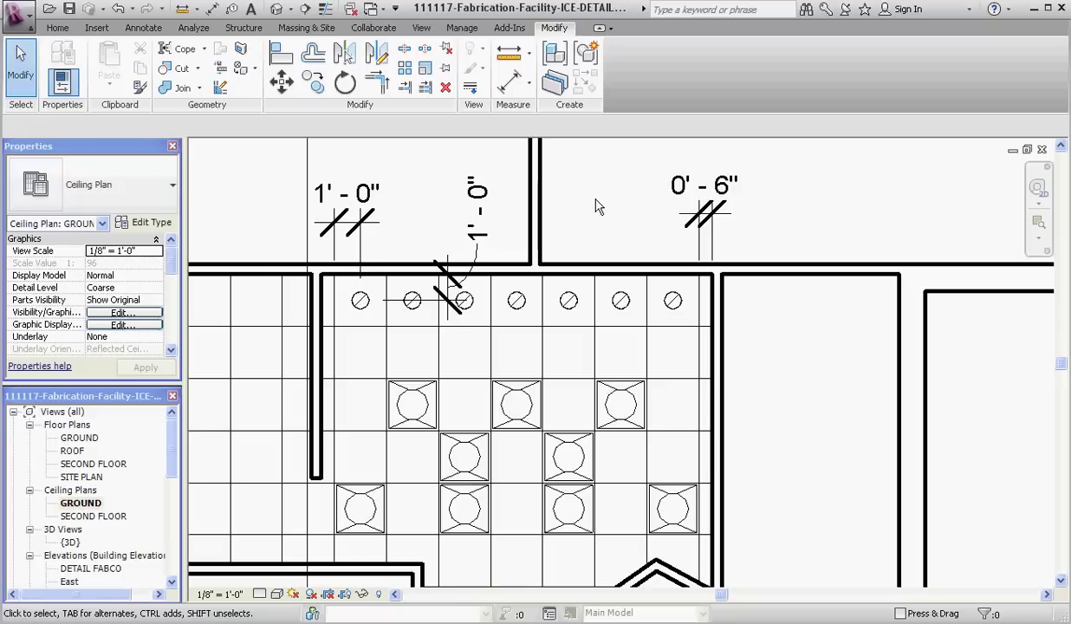